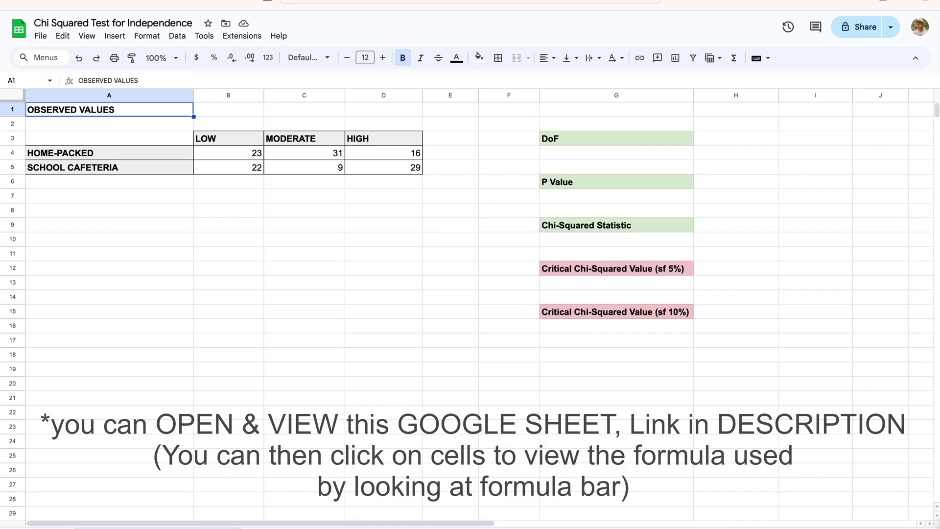
Step: Examine the observed values table's row labels and its Low, Moderate and High column headings
key(Down)
key(Down)
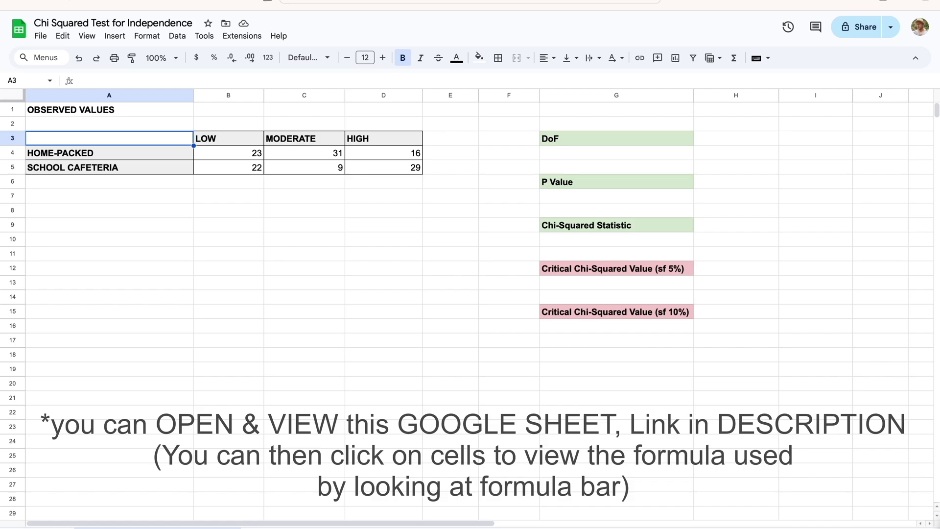
key(Down)
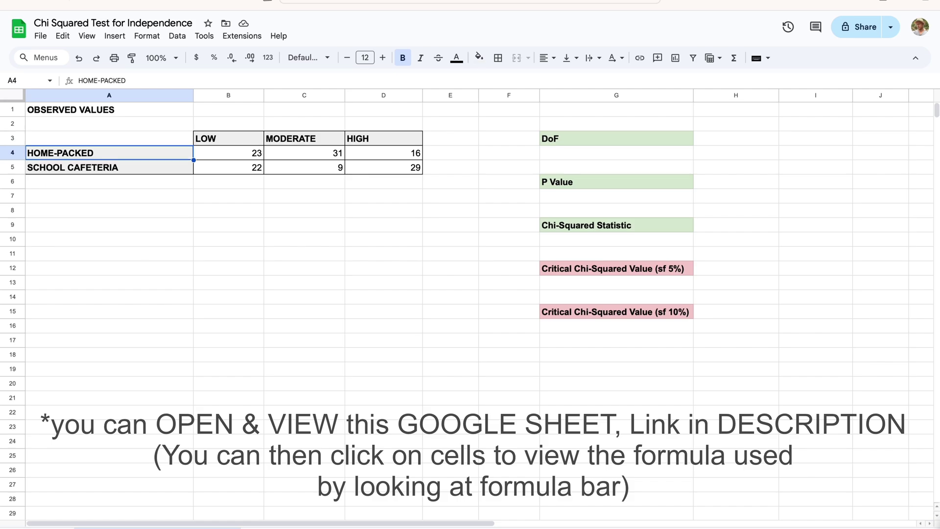
key(Down)
key(Up)
key(Up)
key(Right)
key(Right)
key(Right)
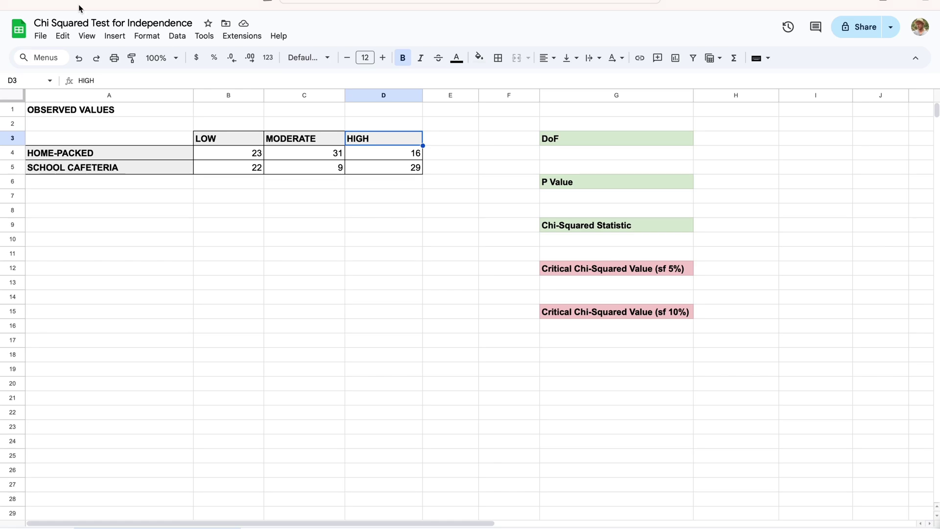
Step: Set the sheet's zoom level to 125%
click(177, 60)
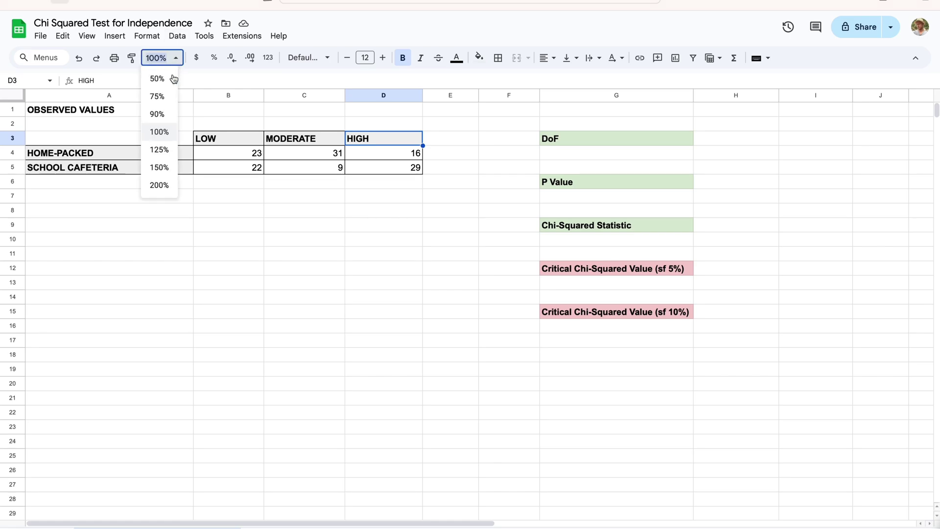
click(157, 150)
click(192, 309)
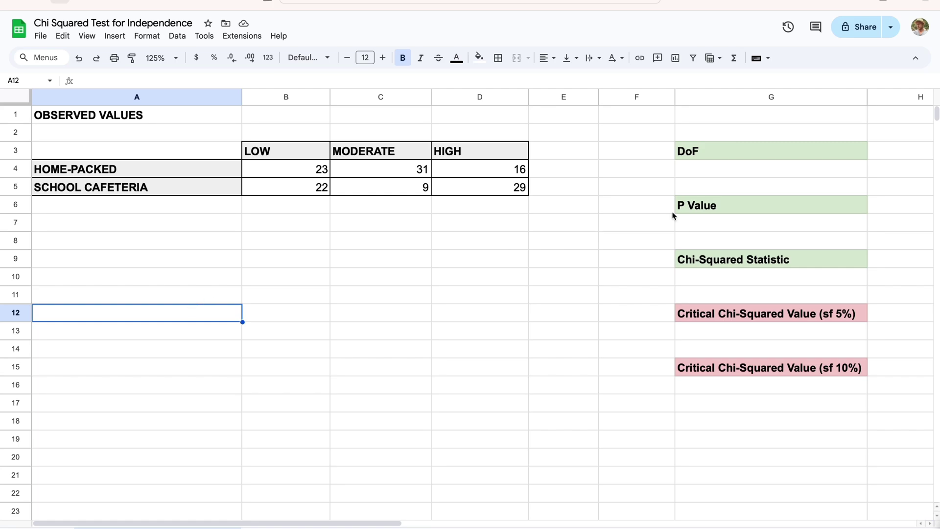
Step: Review the empty result cells for DoF, P Value, Chi-Squared Statistic and the critical values at 5% and 10% significance
click(740, 171)
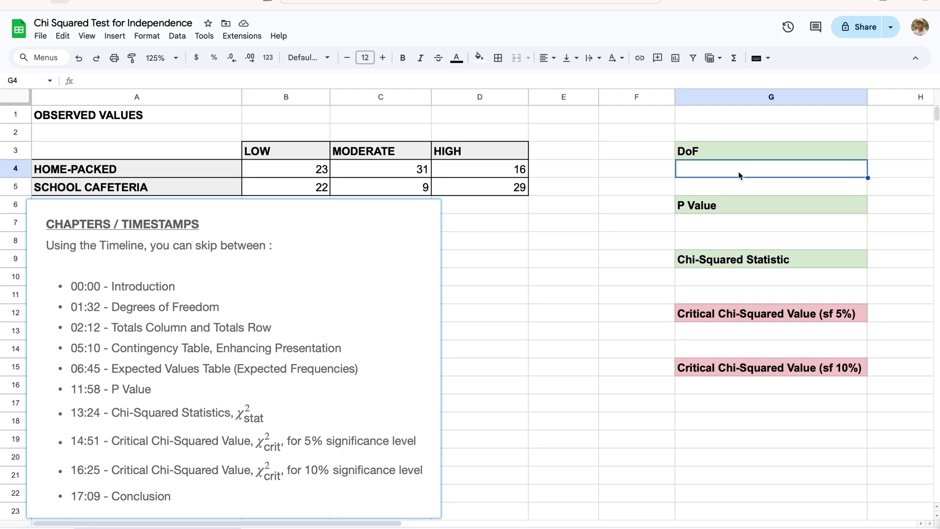
key(Down)
key(Down)
key(Down)
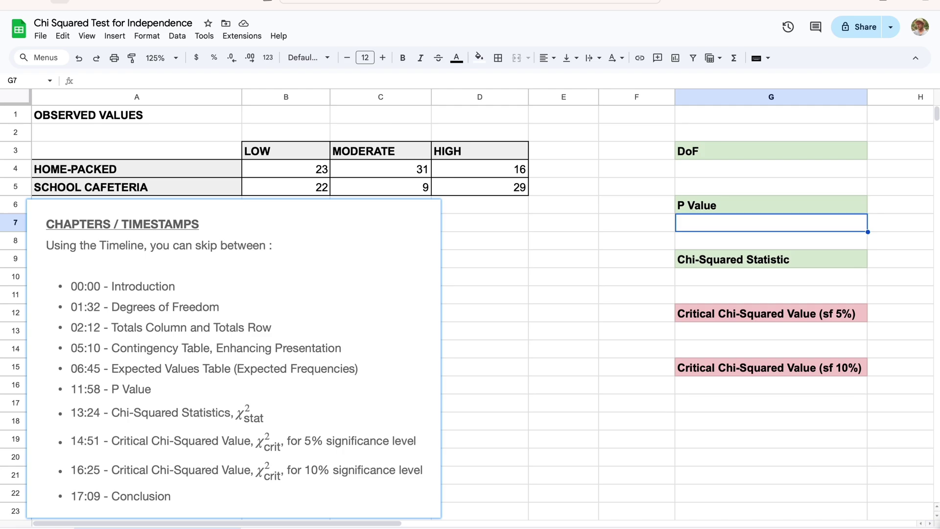
key(Down)
key(Down)
key(Down)
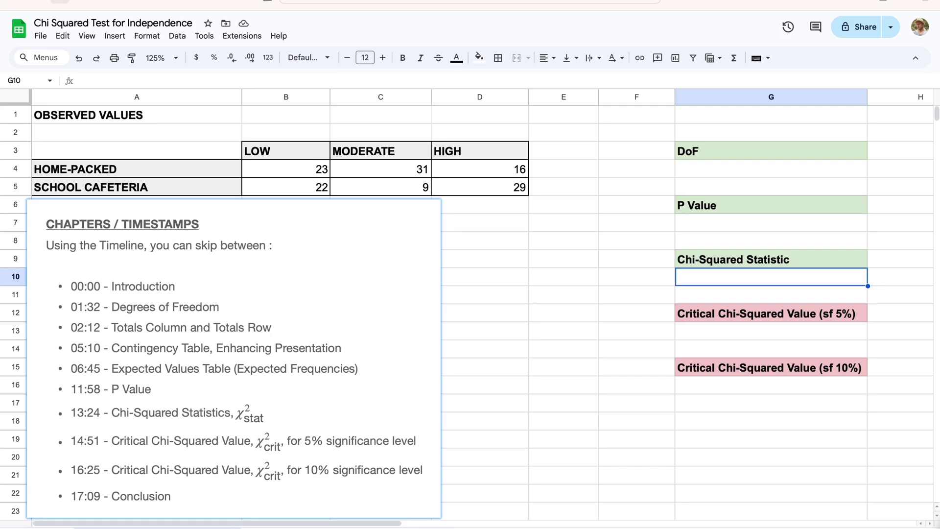
key(Down)
key(Down)
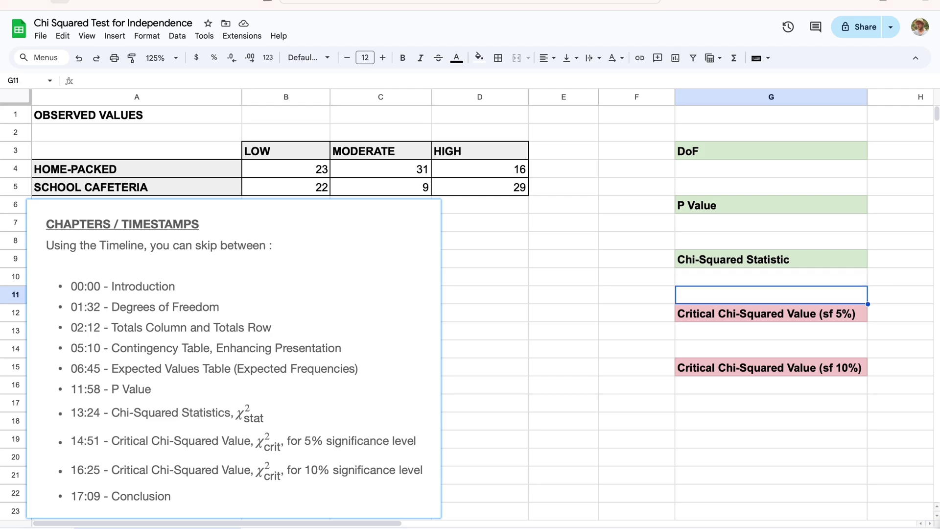
key(Down)
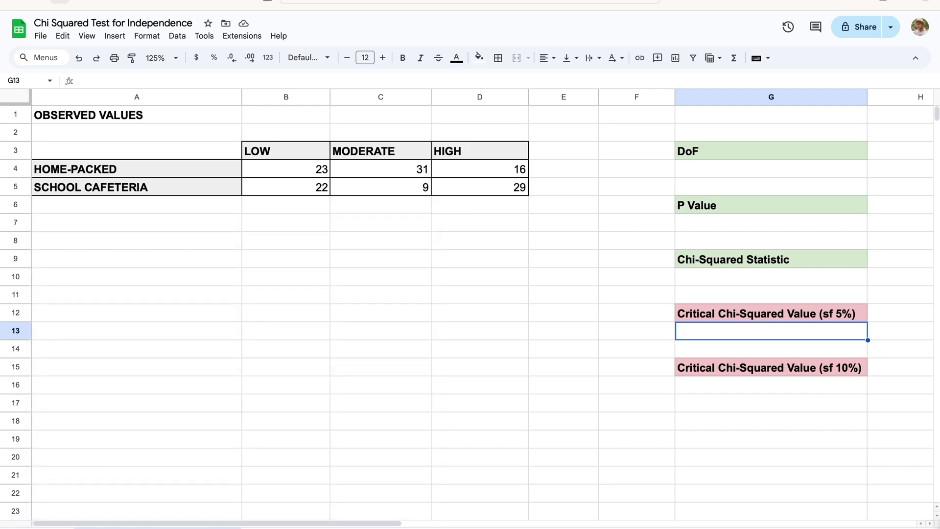
key(Down)
key(Down)
key(Down)
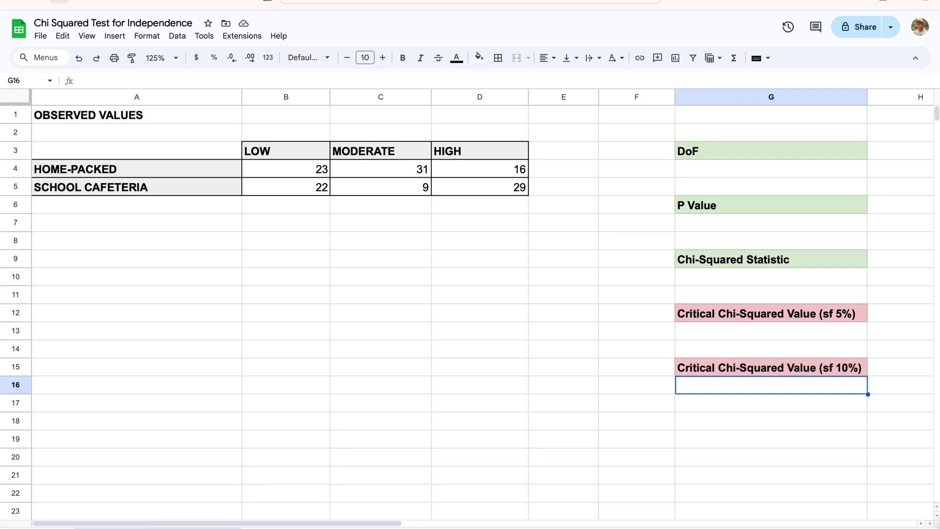
key(Up)
key(Up)
key(Up)
key(Up)
key(Up)
key(Up)
key(Up)
key(Up)
key(Up)
key(Up)
key(Up)
key(Up)
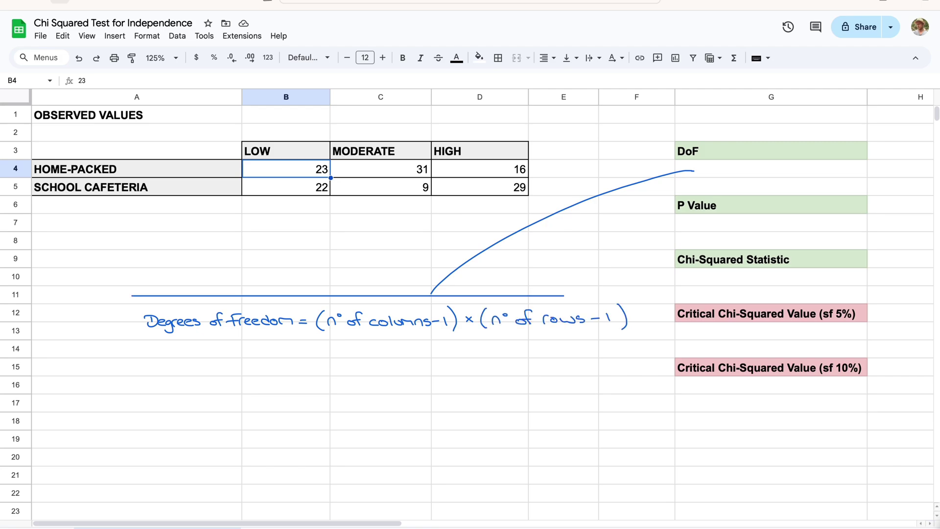
Step: Check the dimensions of the observed data in B4:D5 and enter 2 as the degrees of freedom in G4
mouse_move(301, 172)
mouse_down()
mouse_move(416, 182)
mouse_move(487, 201)
mouse_move(489, 190)
mouse_up()
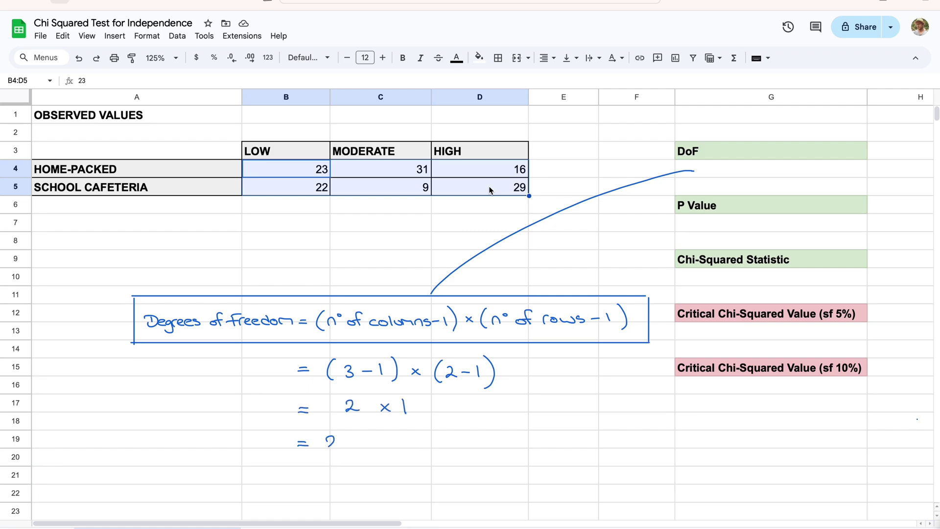
click(727, 172)
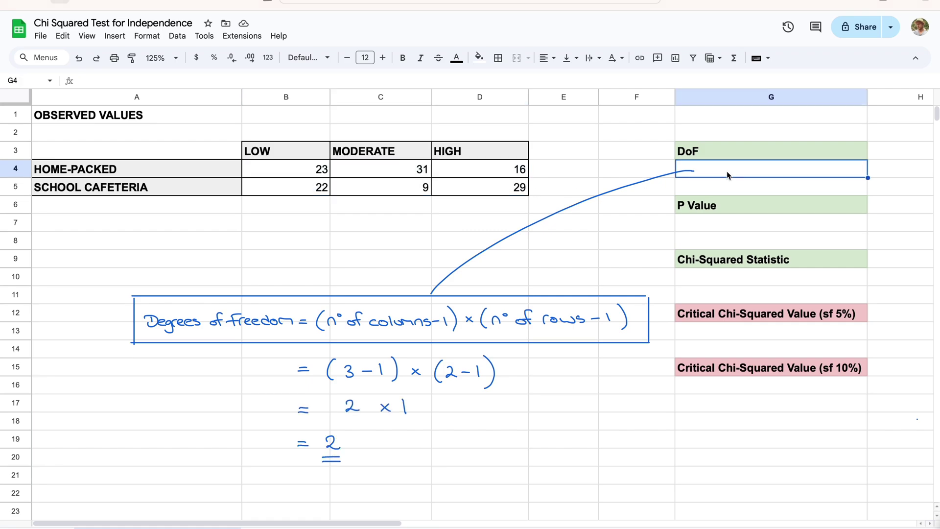
text(2)
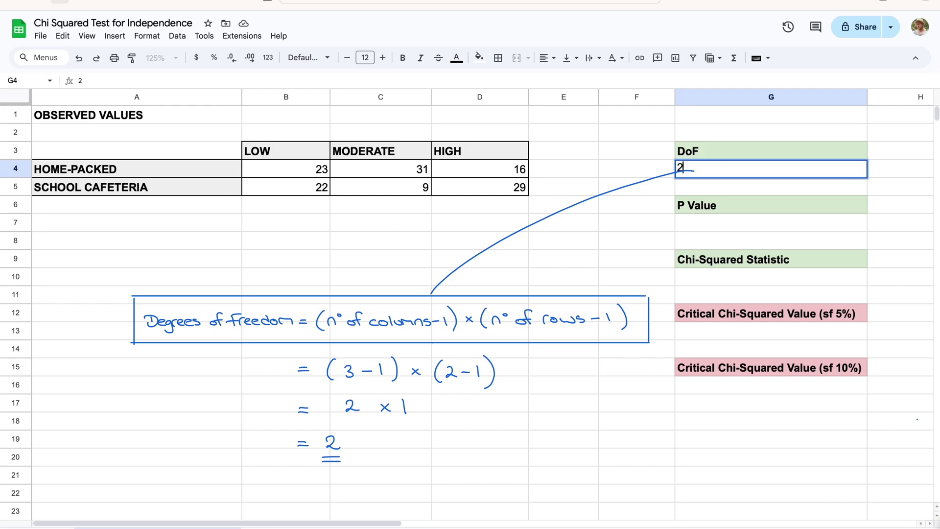
key(Return)
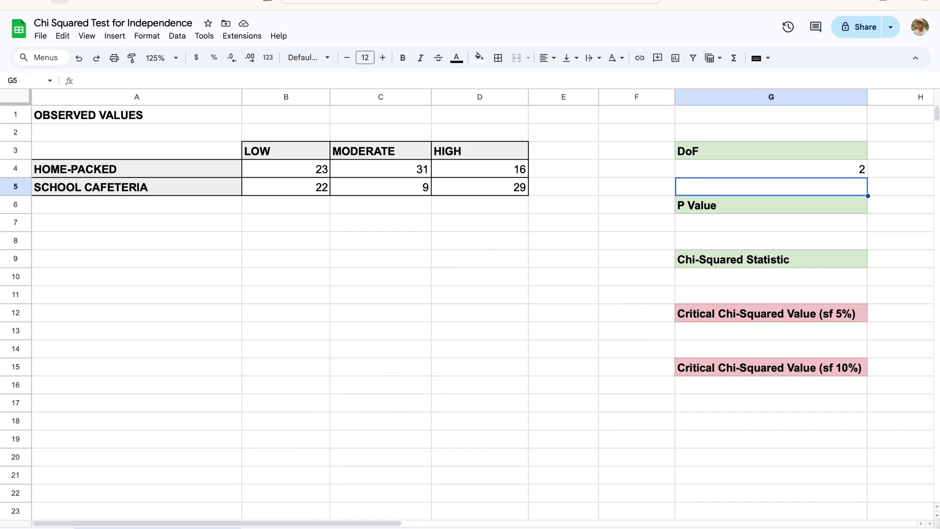
Step: Add a bold TOTALS row label in A6 below SCHOOL CAFETERIA
key(Left)
key(Left)
key(Up)
key(Up)
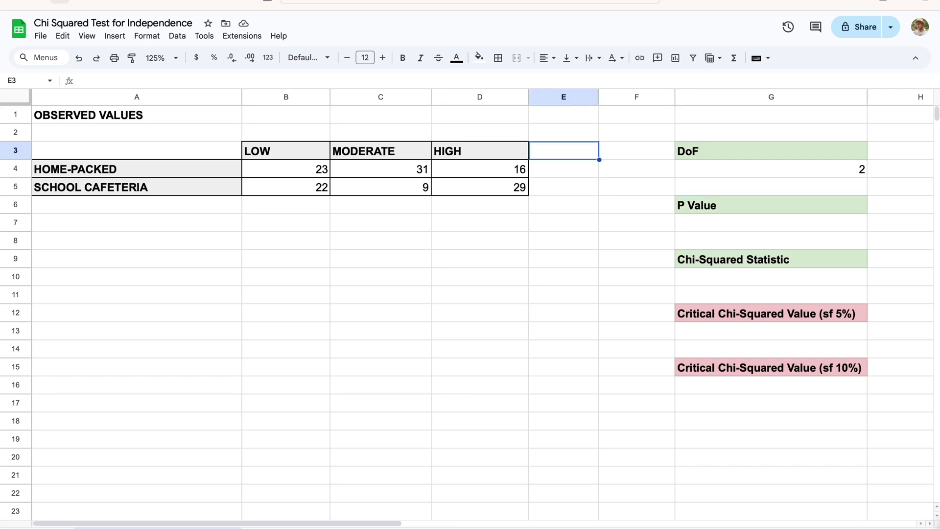
key(Down)
key(Down)
key(Down)
key(Left)
key(Left)
key(Left)
key(Left)
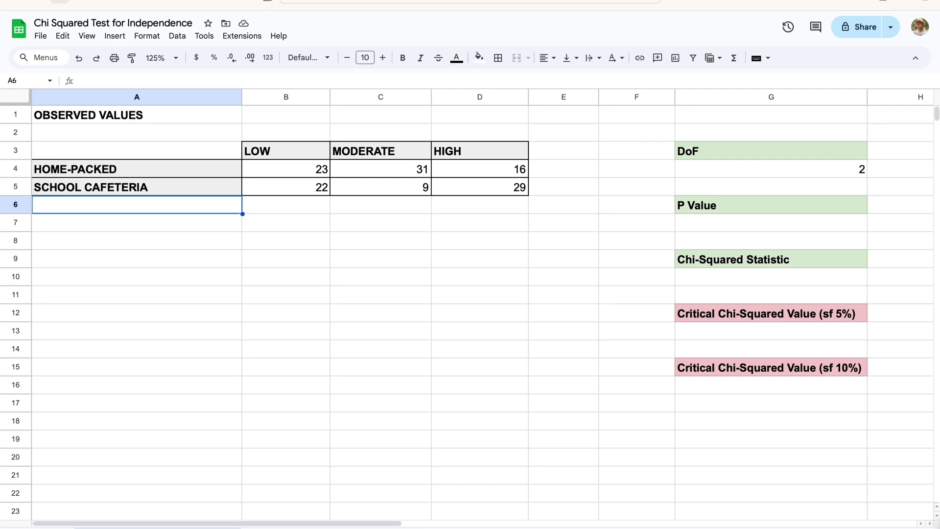
text(TOTALS)
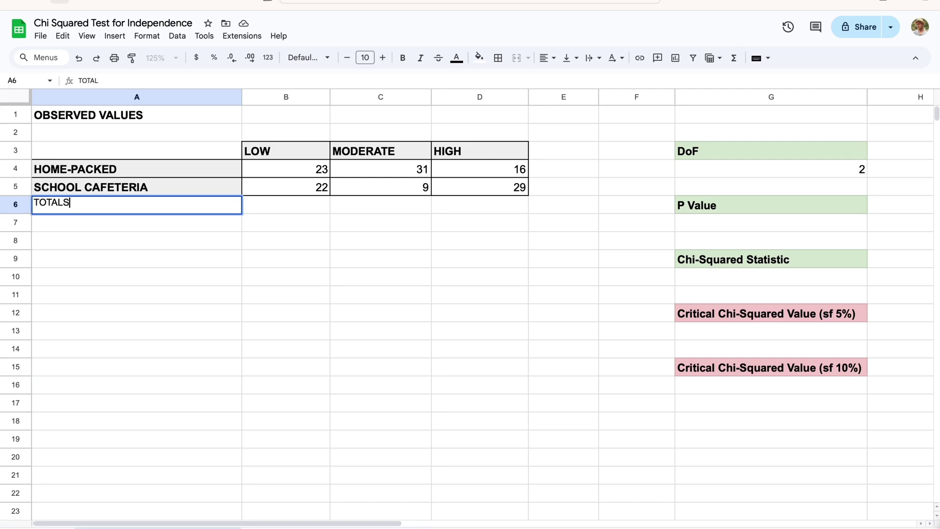
key(Return)
key(Up)
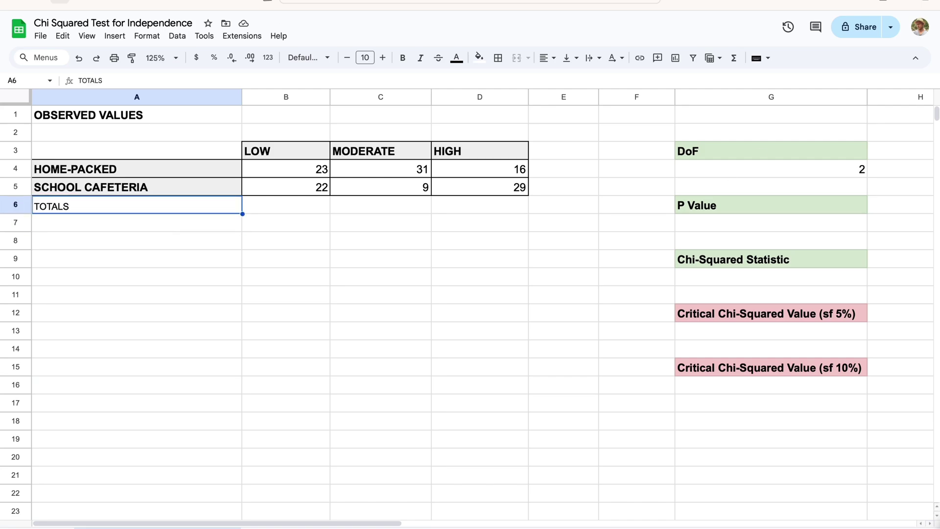
click(403, 57)
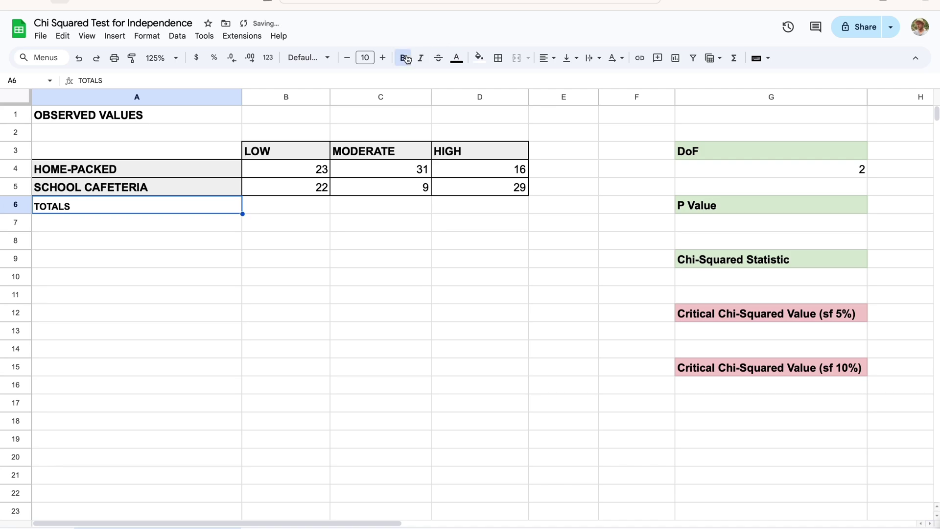
Step: Add a bold TOTALS column heading in E3 beside HIGH
click(582, 150)
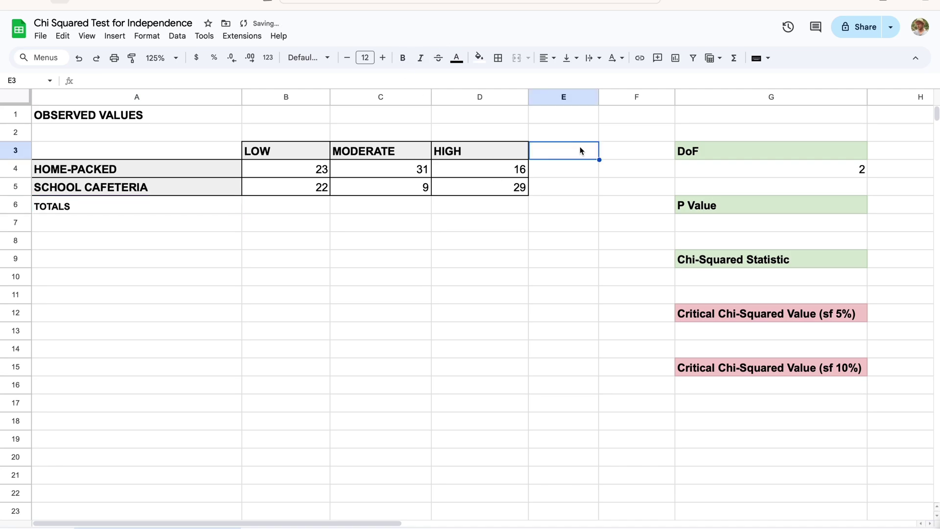
text(TOTALS)
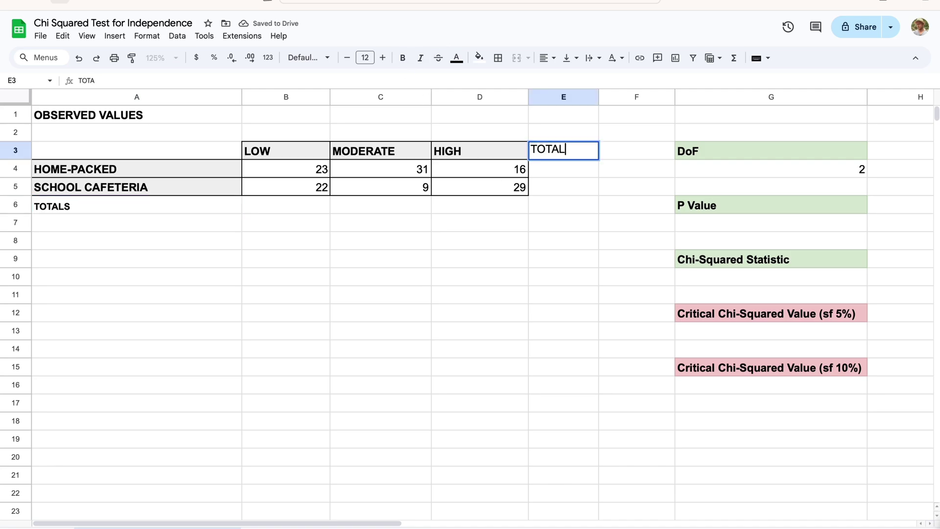
key(Return)
key(Up)
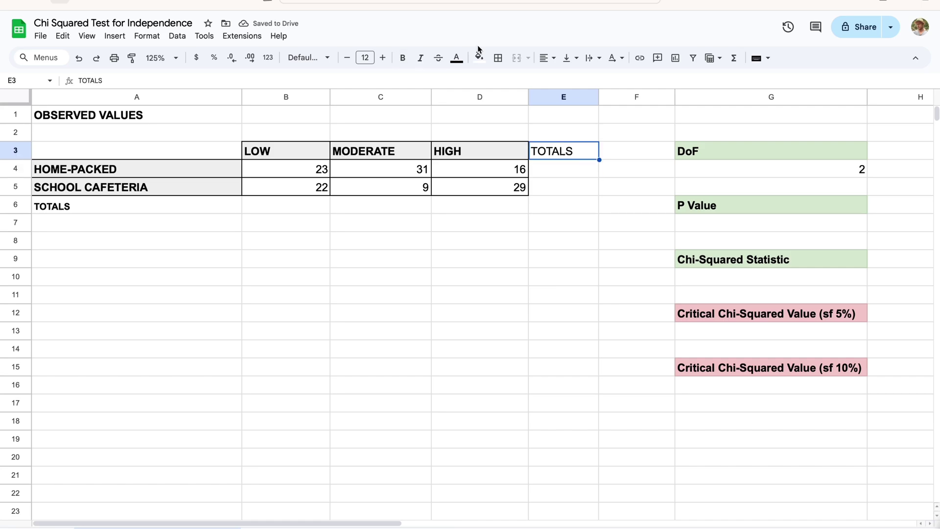
click(404, 58)
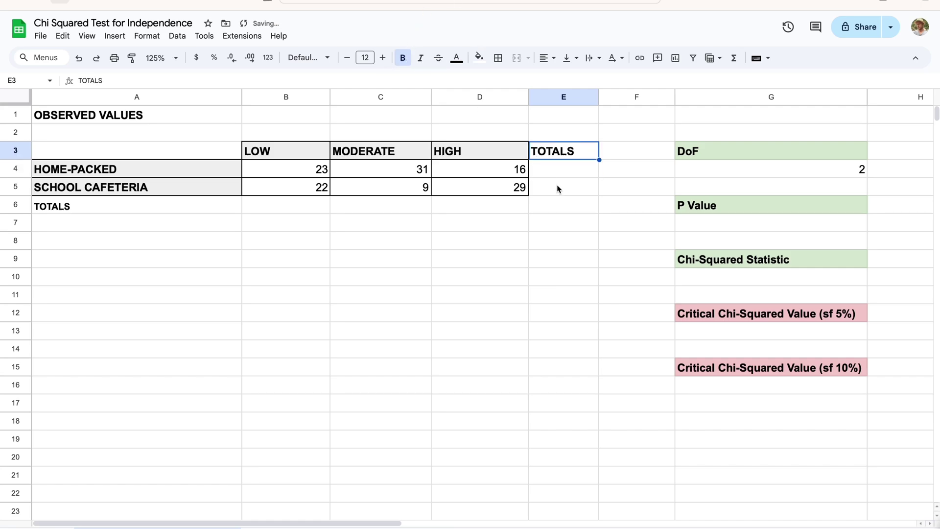
Step: Total the HOME-PACKED row in E4 with =SUM(B4:D4) and reject the suggested autofill
key(Down)
key(Left)
key(Left)
key(Left)
key(Right)
key(Right)
key(Right)
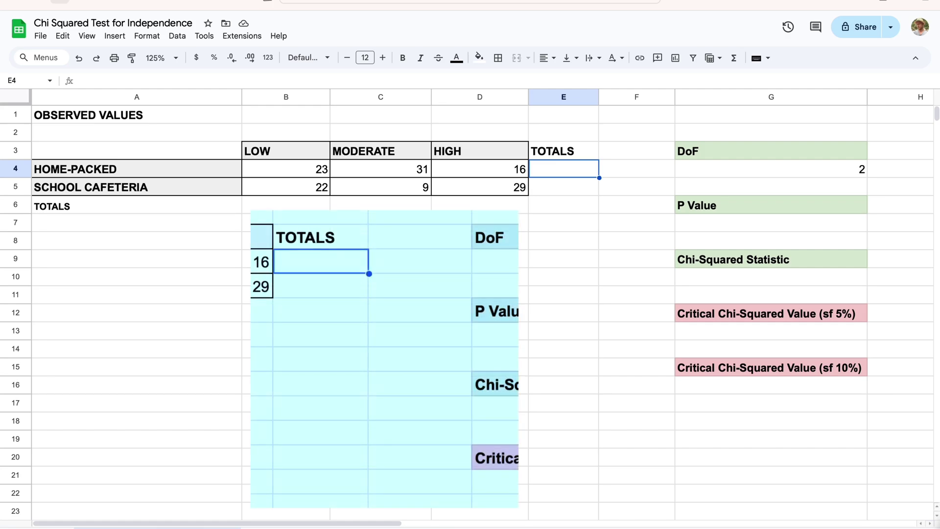
text(=)
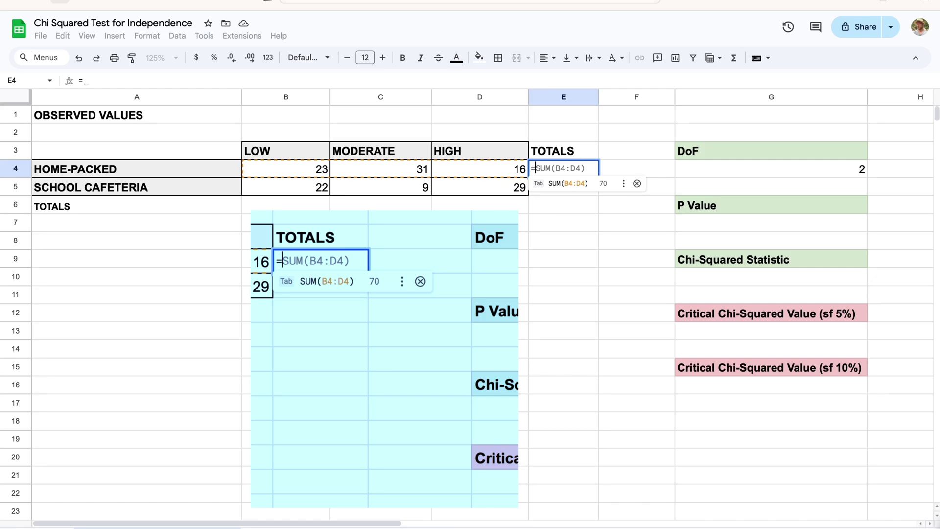
text(sum)
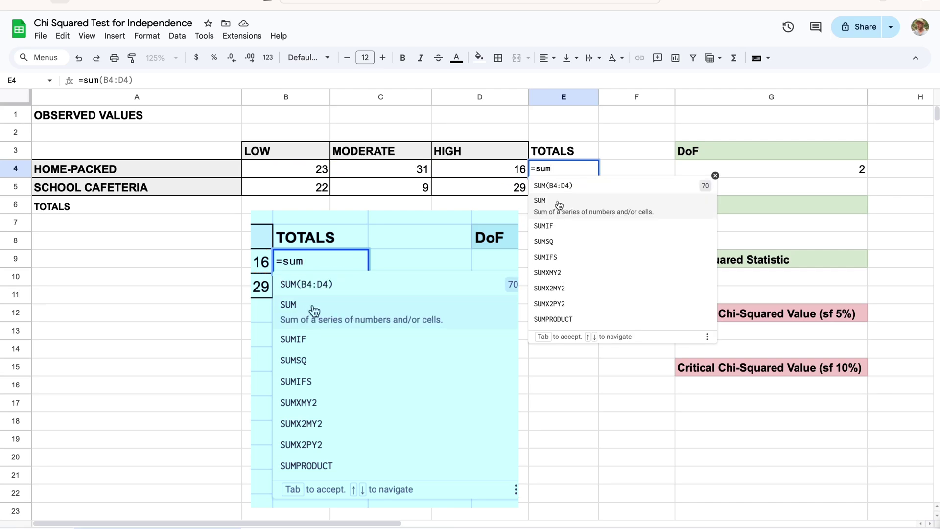
key(Tab)
drag(300, 169, 459, 175)
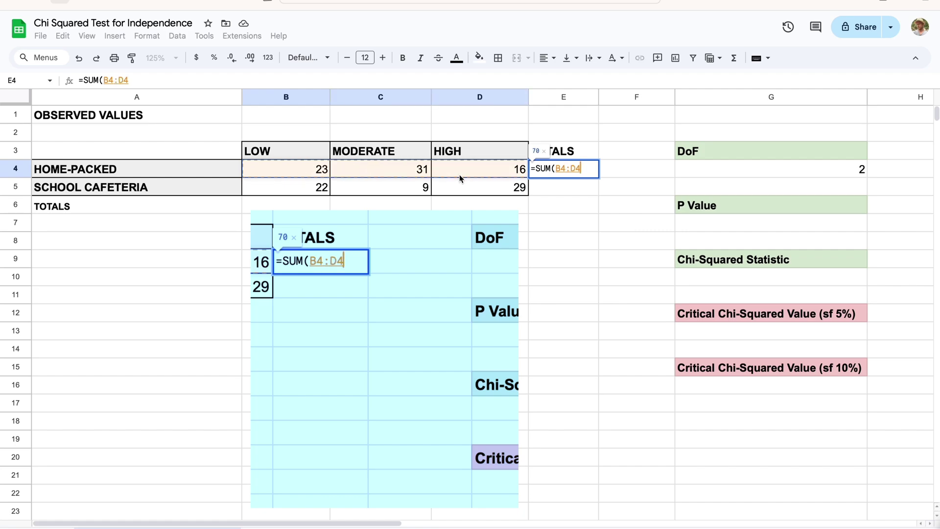
text())
key(Return)
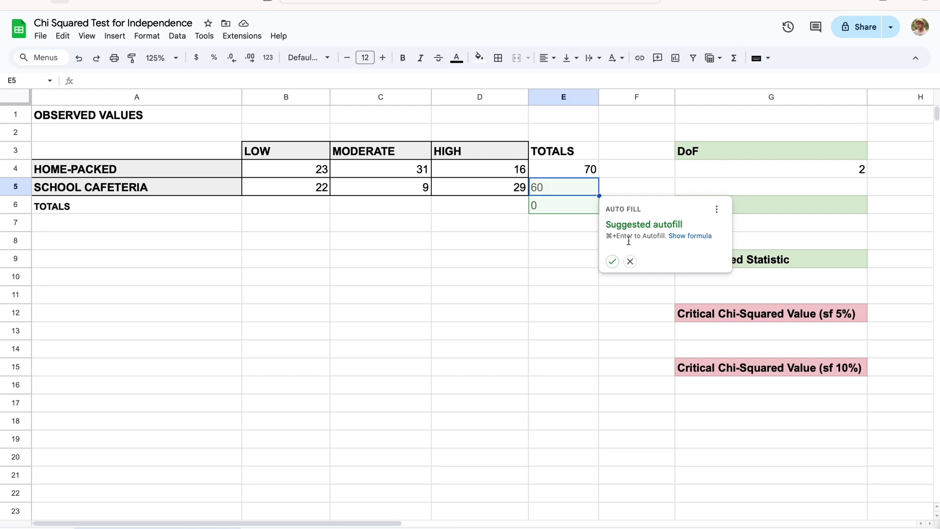
click(631, 262)
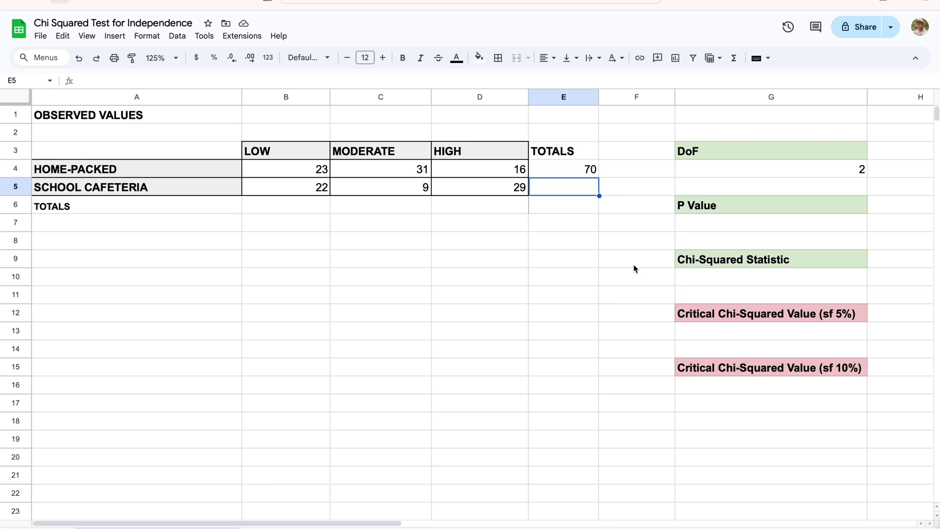
Step: Copy the HOME-PACKED total formula from E4 down to E5 for SCHOOL CAFETERIA and check the copied formula
click(581, 169)
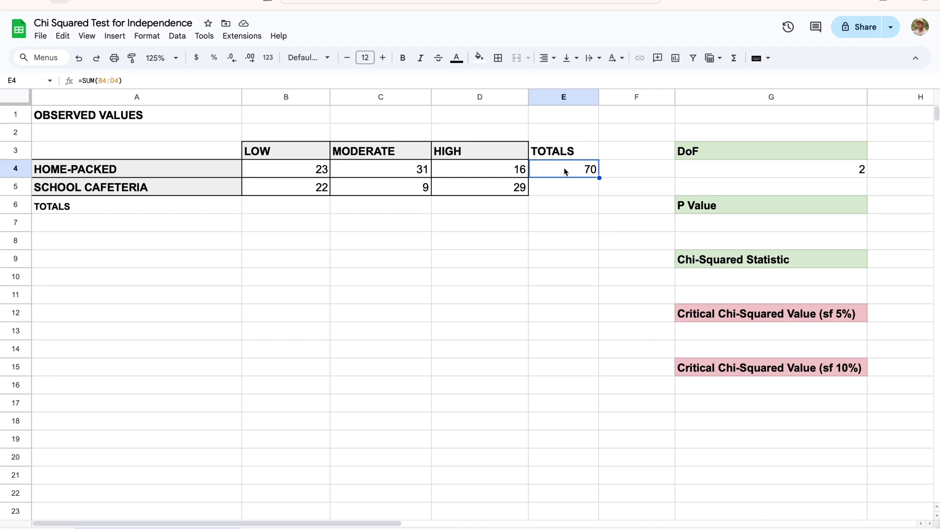
key(Down)
key(Up)
drag(599, 177, 600, 192)
click(572, 191)
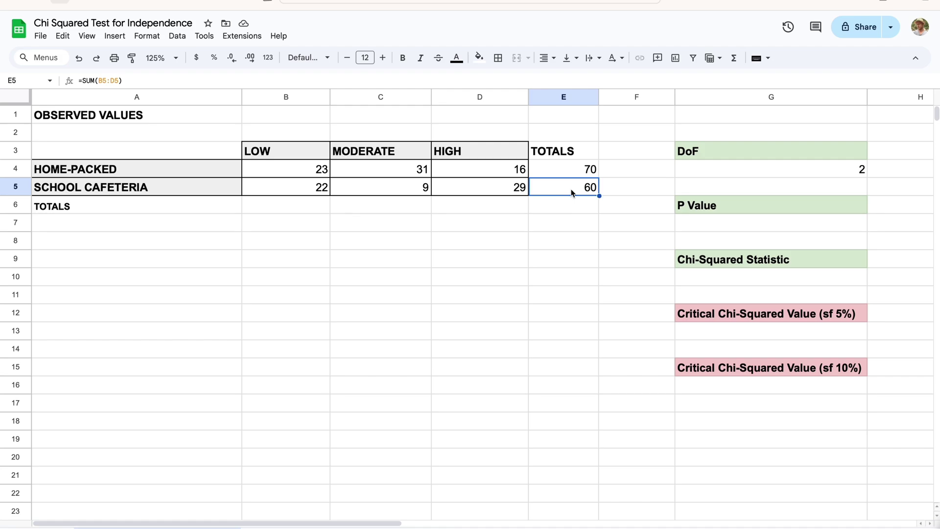
Step: Check the SCHOOL CAFETERIA values in B5:D5 that feed the row total
key(Left)
key(Left)
key(Left)
key(Right)
key(Right)
key(Right)
key(Left)
key(Left)
key(Left)
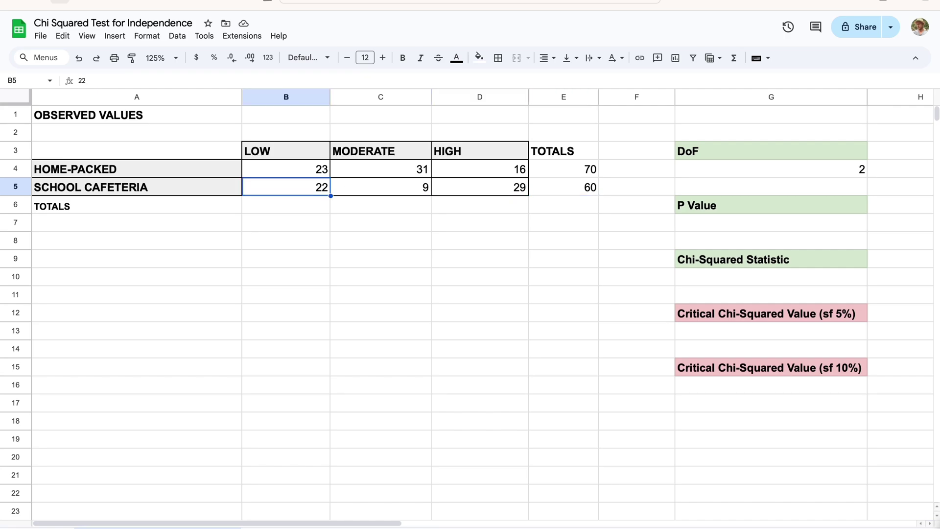
Step: Total the LOW column in B6 with =SUM(B4:B5)
key(Down)
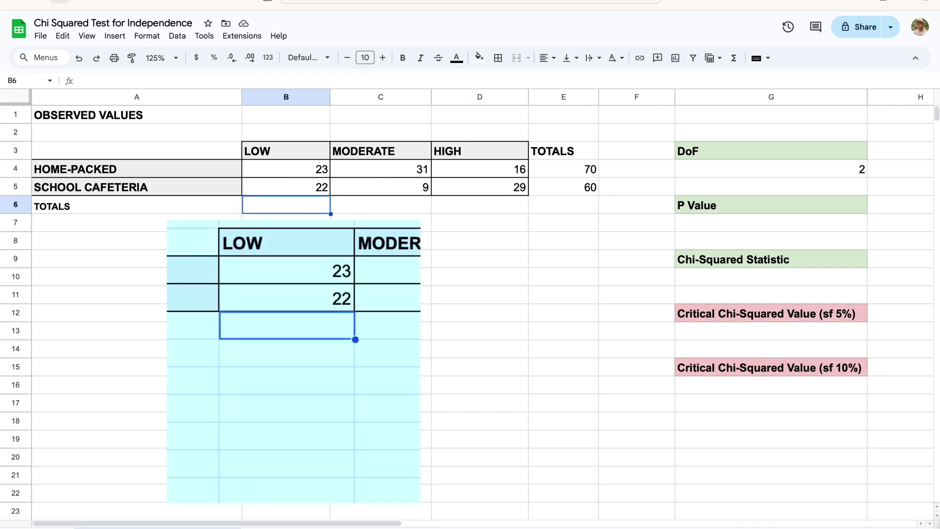
text(=)
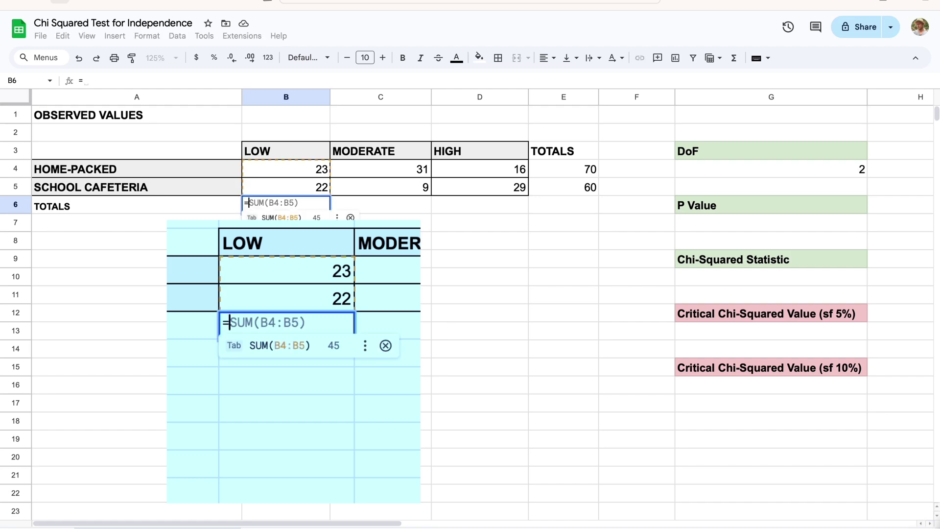
text(sum)
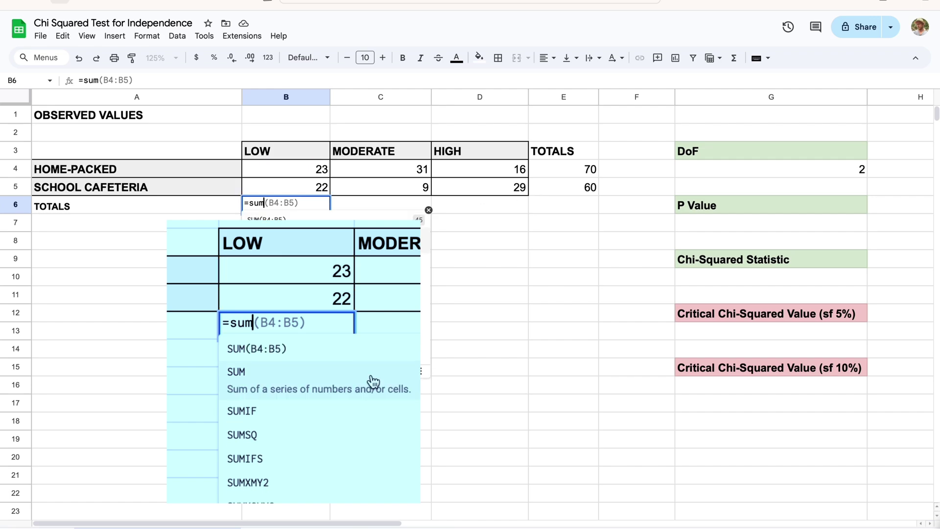
click(248, 382)
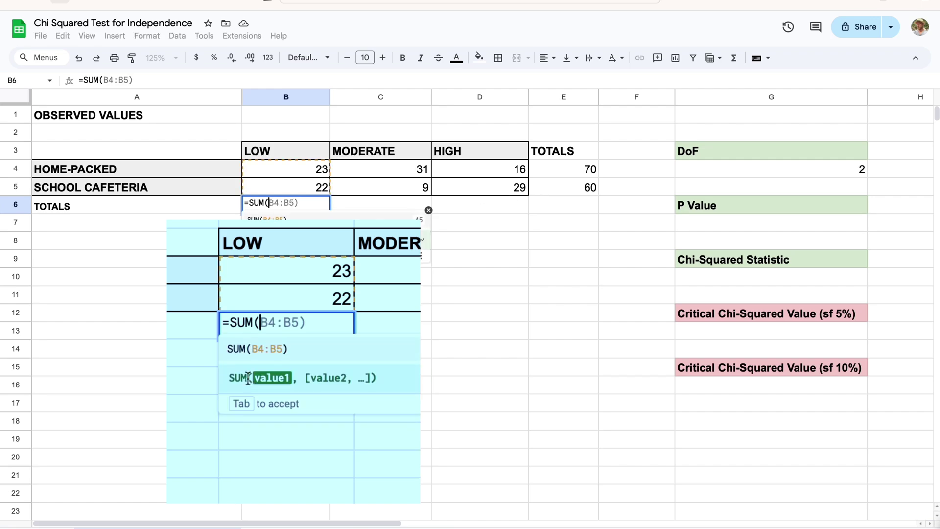
drag(289, 177, 290, 186)
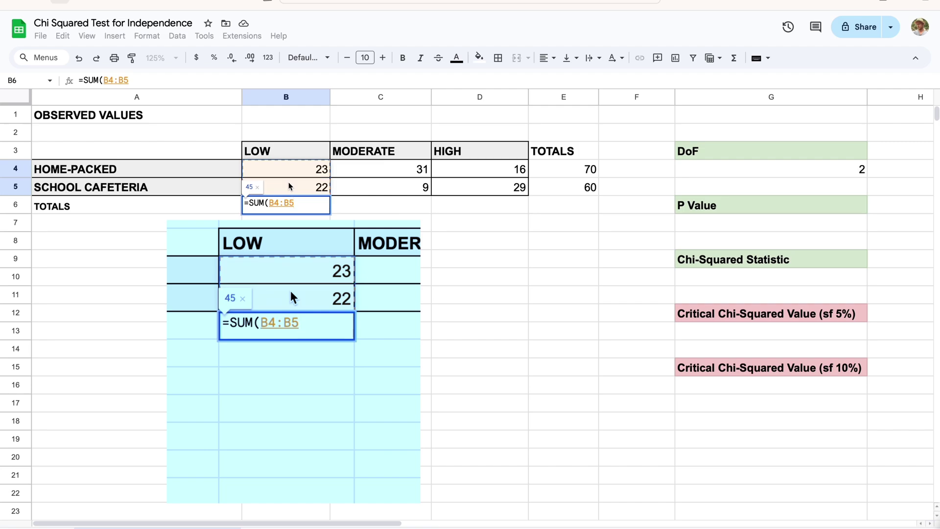
text())
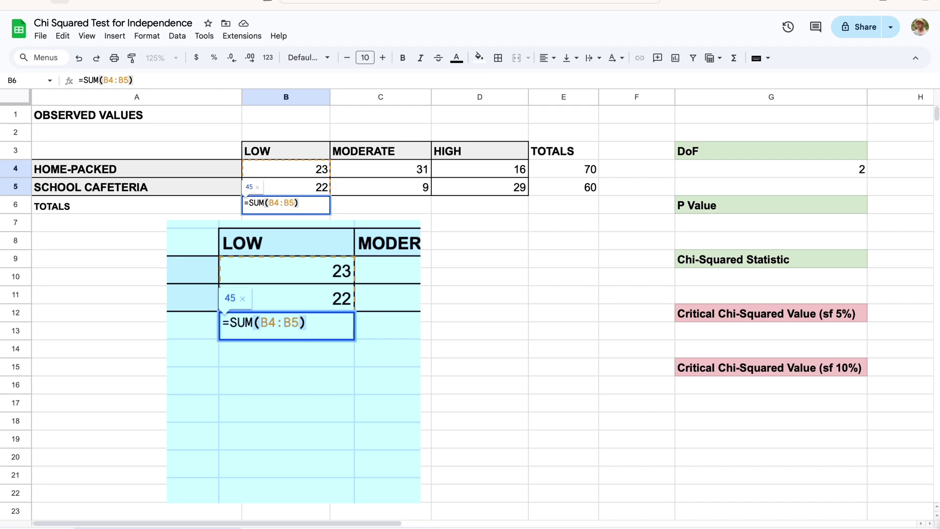
key(Return)
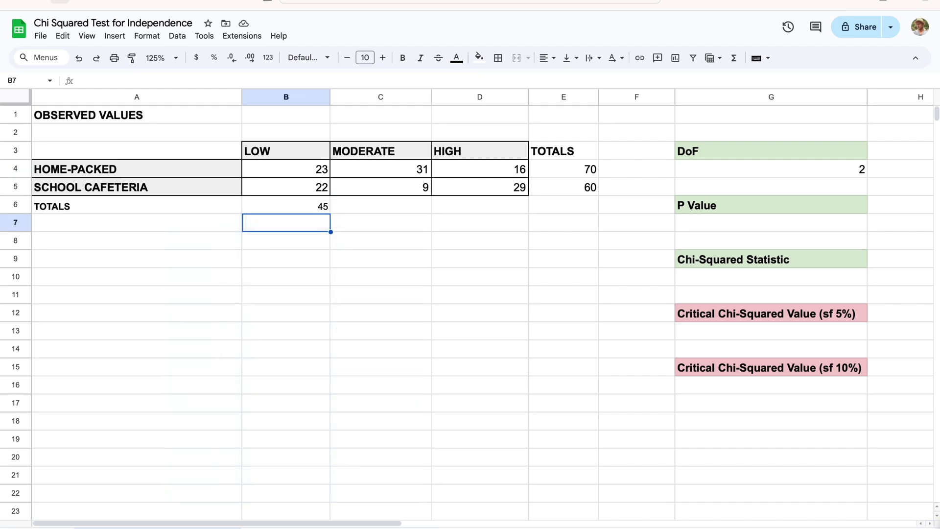
Step: Copy the LOW total formula from B6 across to C6:D6 and check the copied MODERATE and HIGH formulas
click(286, 205)
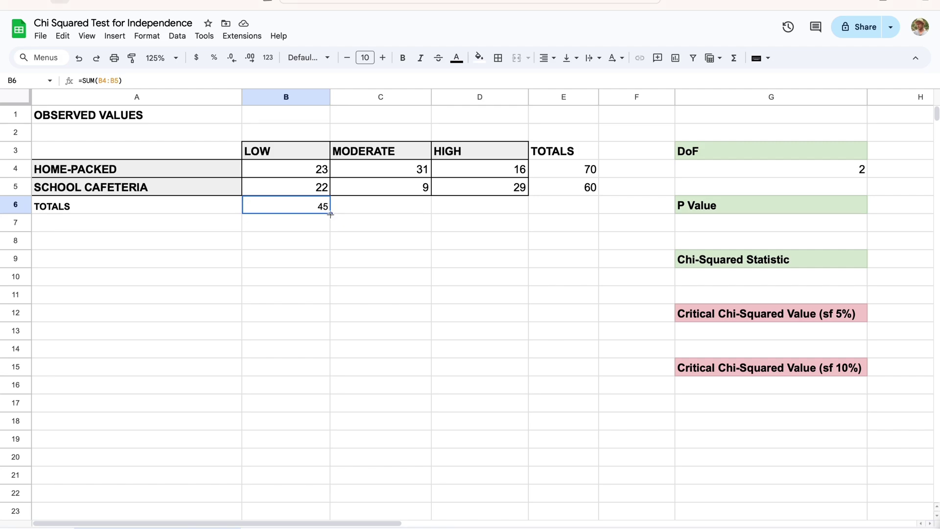
drag(330, 214, 526, 212)
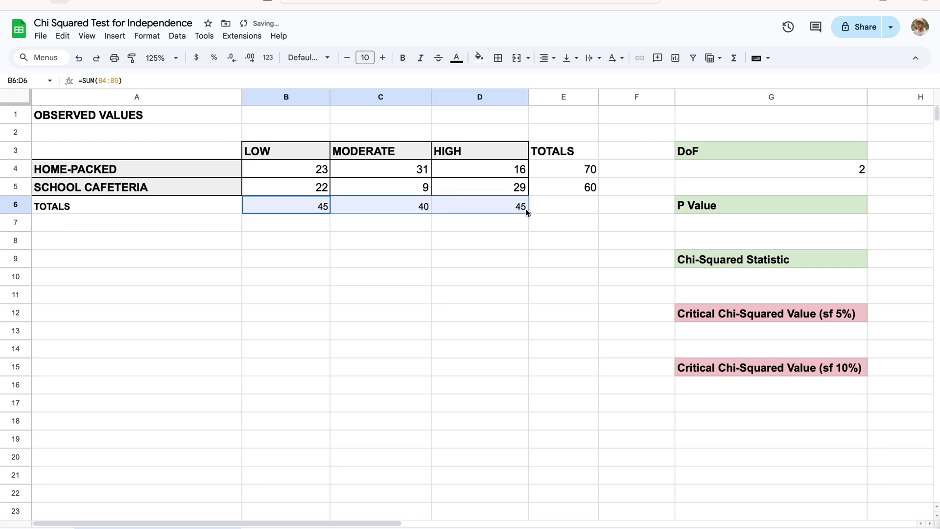
click(405, 205)
key(Up)
key(Up)
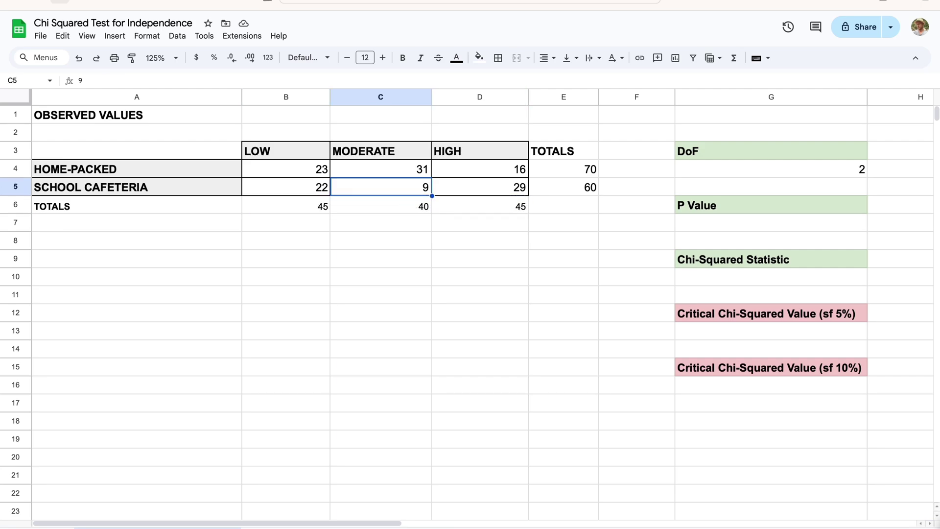
key(Down)
key(Down)
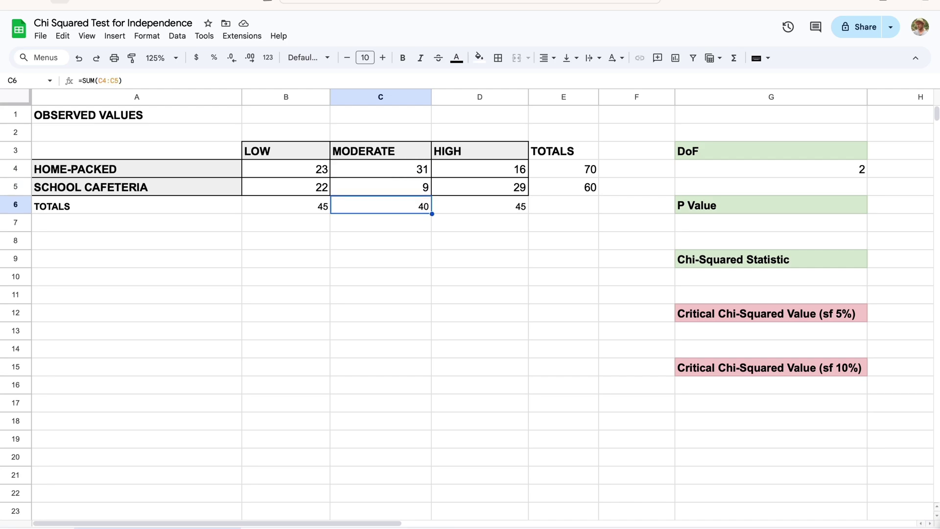
key(Right)
key(Up)
key(Up)
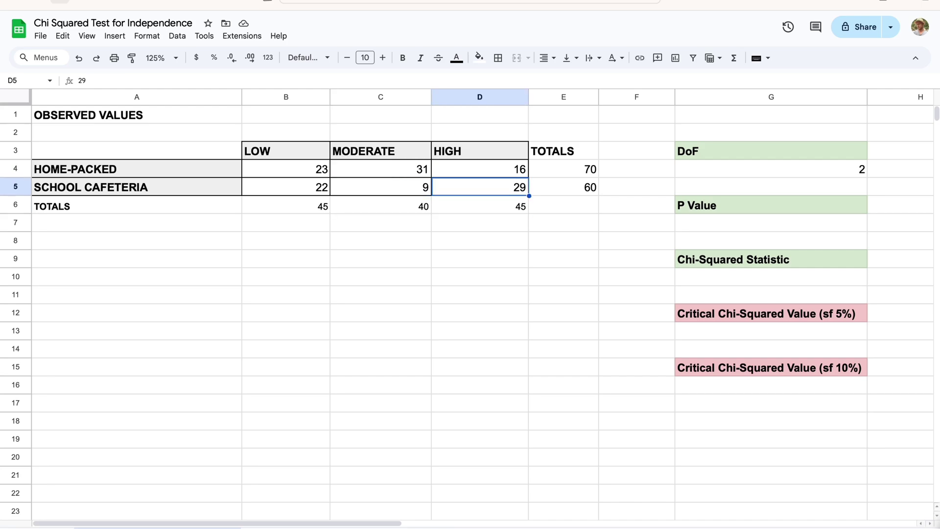
key(Down)
key(Down)
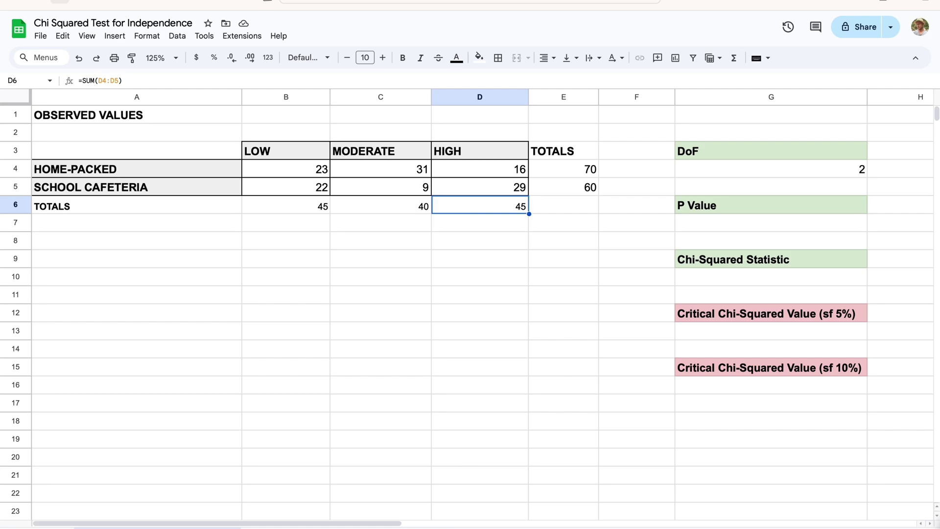
Step: Review the row totals in column E and the column totals across B6:D6 that feed the grand total
key(Right)
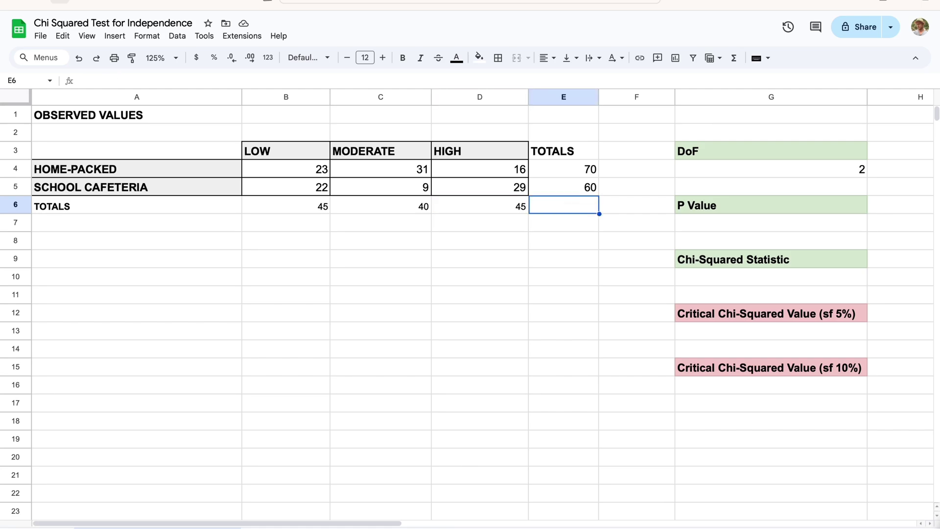
key(Up)
key(Up)
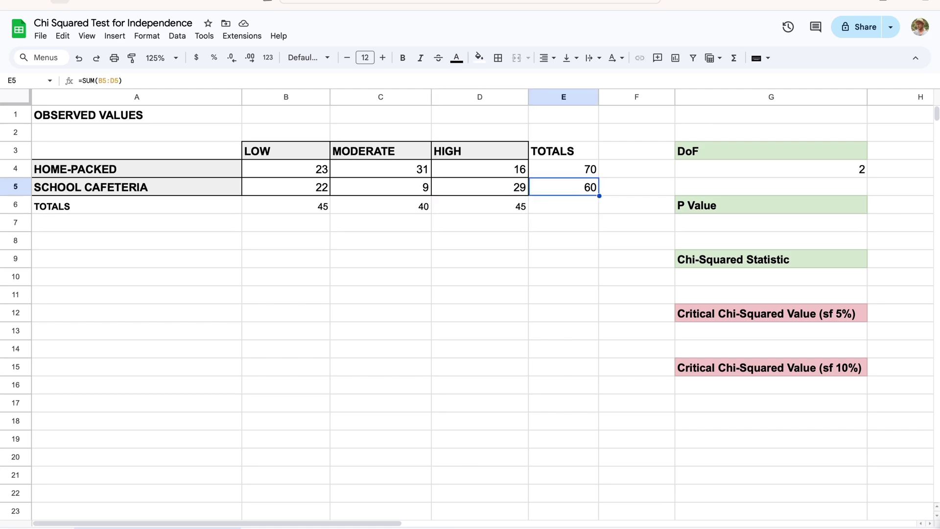
key(Down)
key(Down)
key(Left)
key(Left)
key(Left)
key(Left)
key(Right)
key(Right)
key(Right)
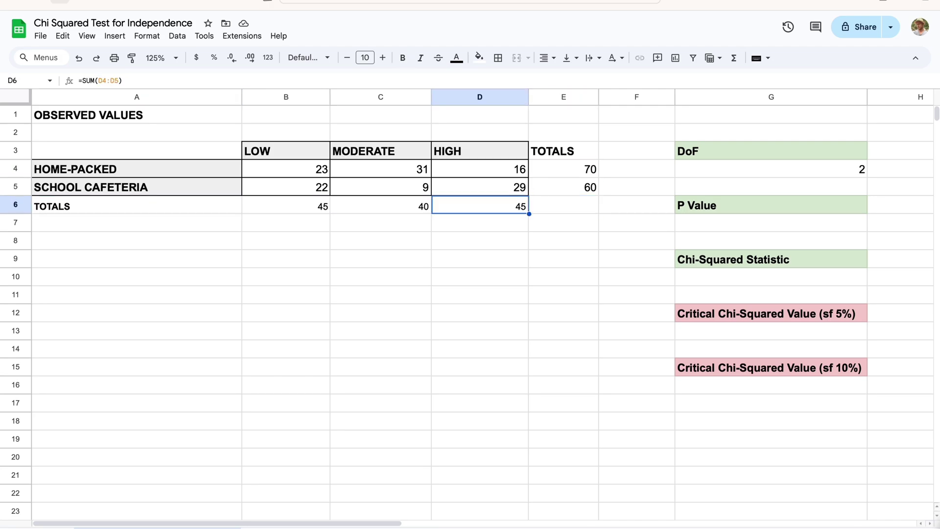
key(Left)
key(Left)
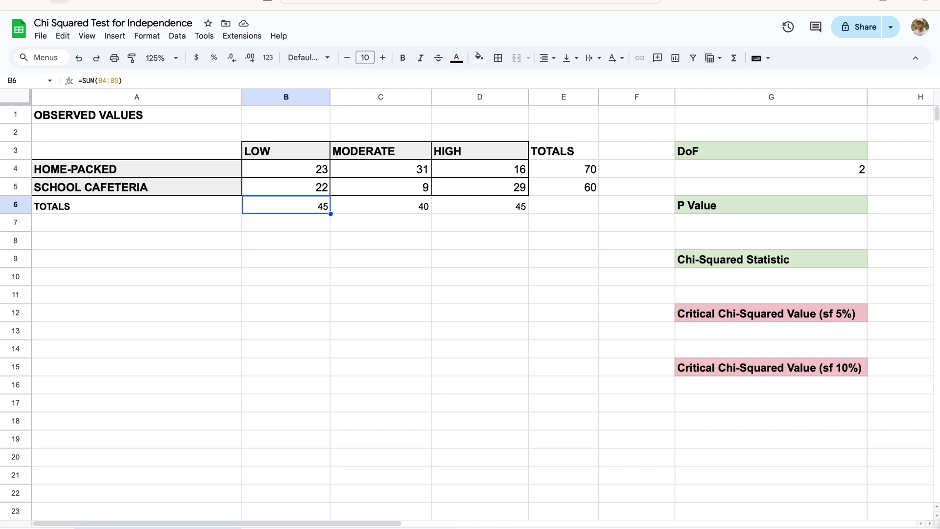
key(Right)
key(Right)
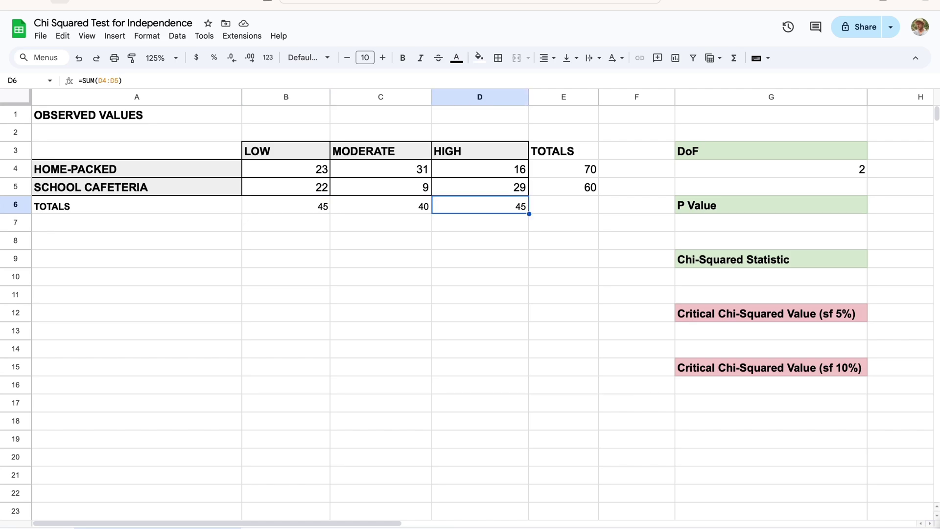
Step: Calculate the grand total of all observed values in E6 with =SUM(B4:D5)
key(Right)
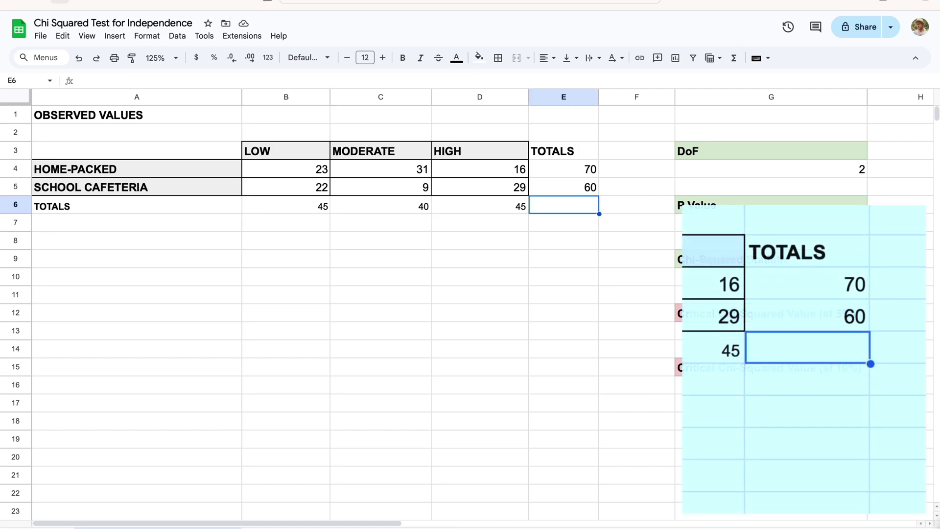
text(=)
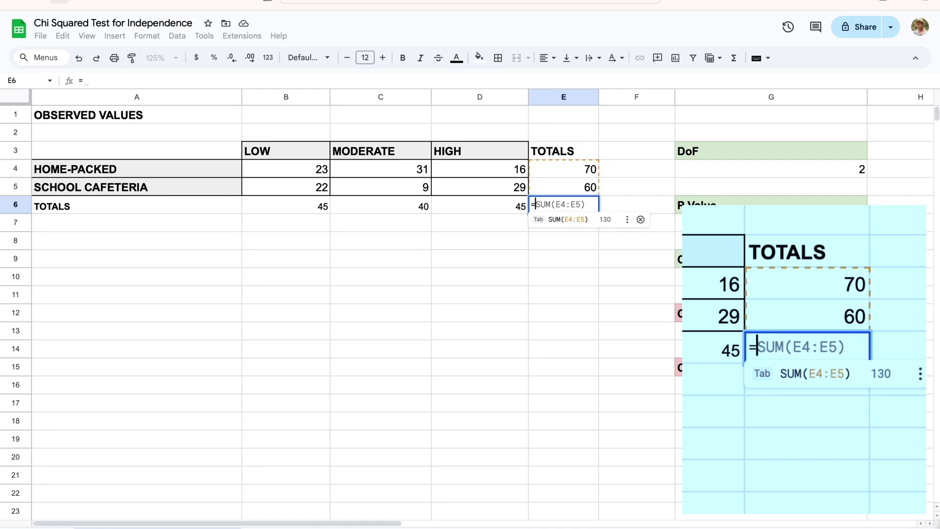
text(sum)
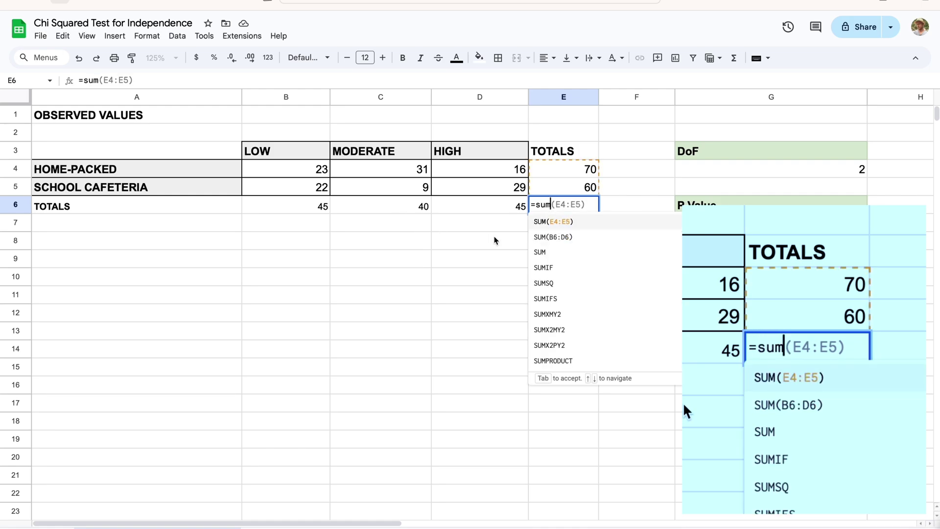
click(550, 263)
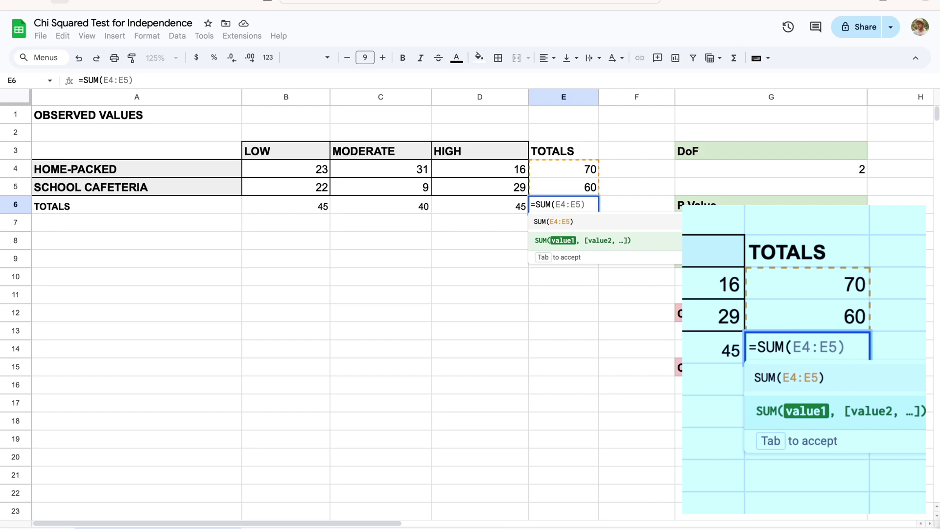
click(311, 172)
drag(311, 173, 475, 184)
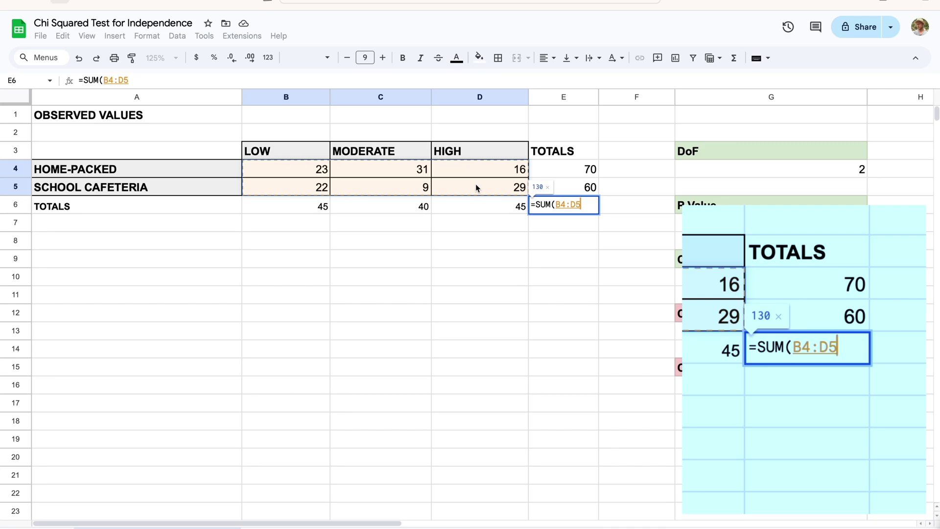
text())
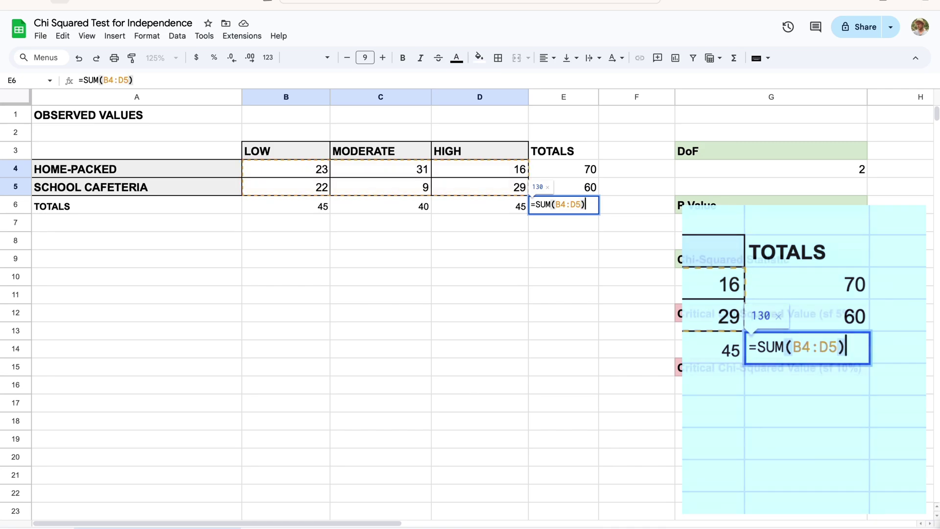
key(Return)
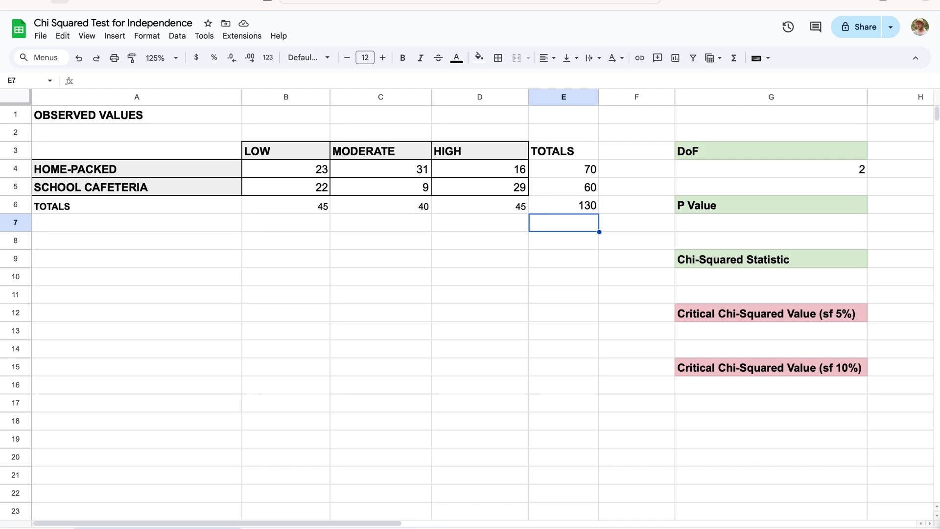
Step: Make the row totals and grand total in E4:E6 bold
key(Up)
key(Up)
key(Up)
key(shift+Down)
key(shift+Down)
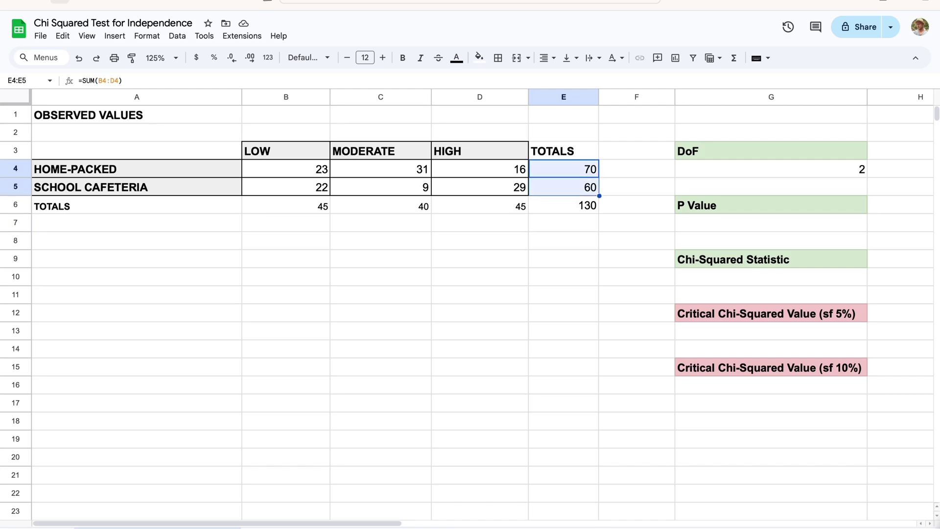
click(403, 59)
Step: Make the LOW, MODERATE and HIGH column totals in B6:D6 bold
click(306, 204)
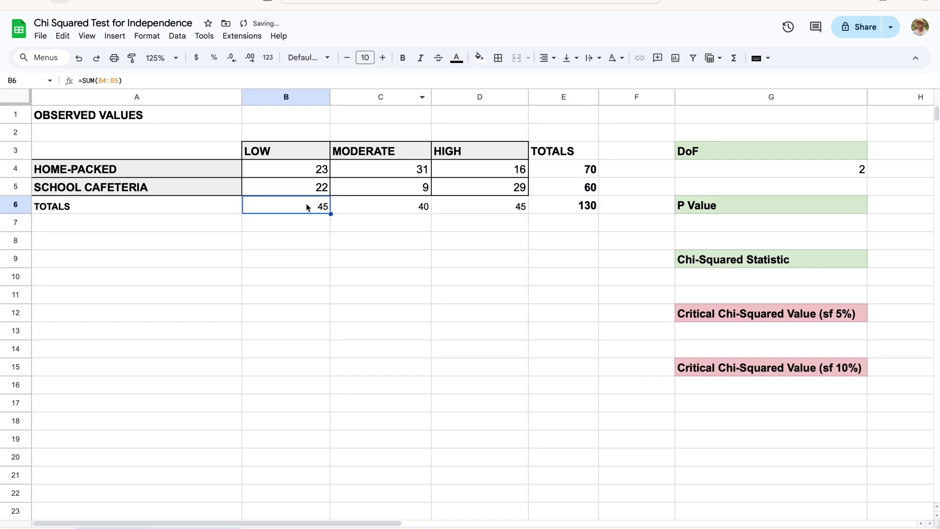
key(shift+Right)
key(shift+Right)
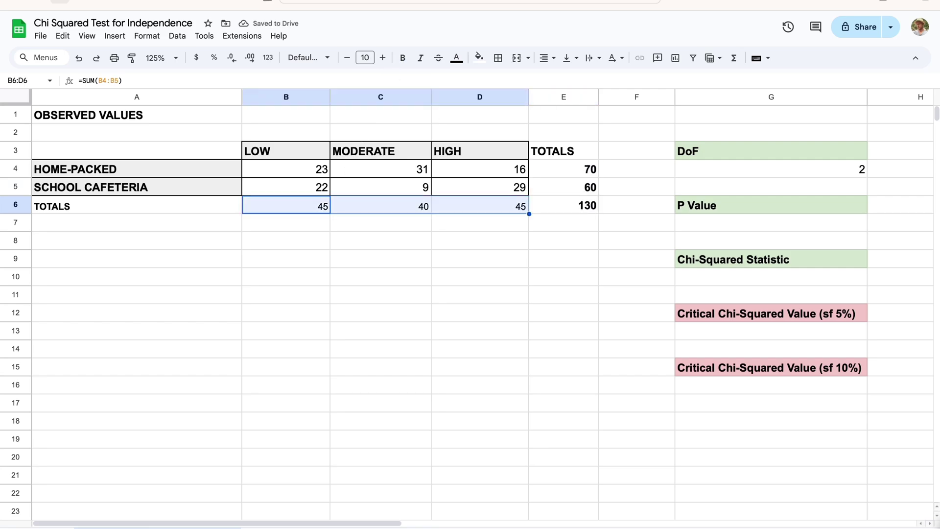
click(404, 58)
Step: Fill both TOTALS labels, the column heading in E3 and the row label in A6, with light blue
click(573, 153)
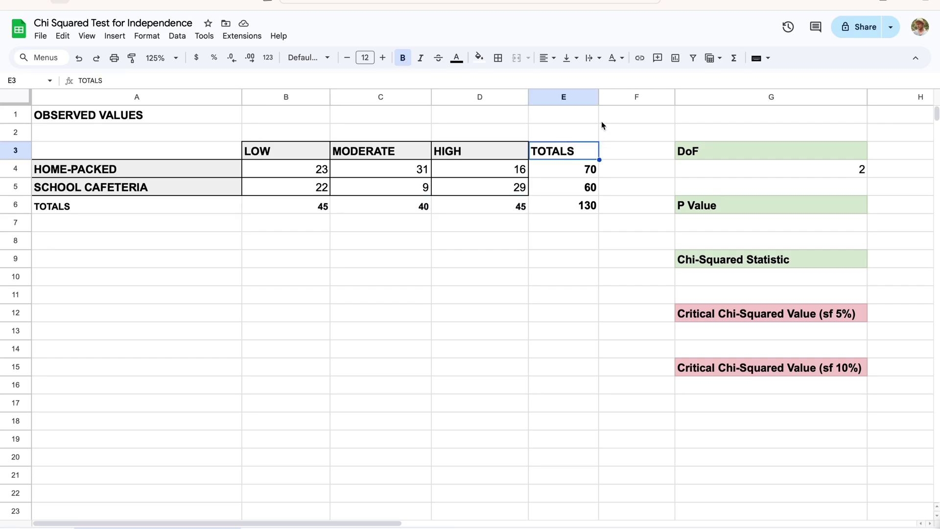
click(479, 58)
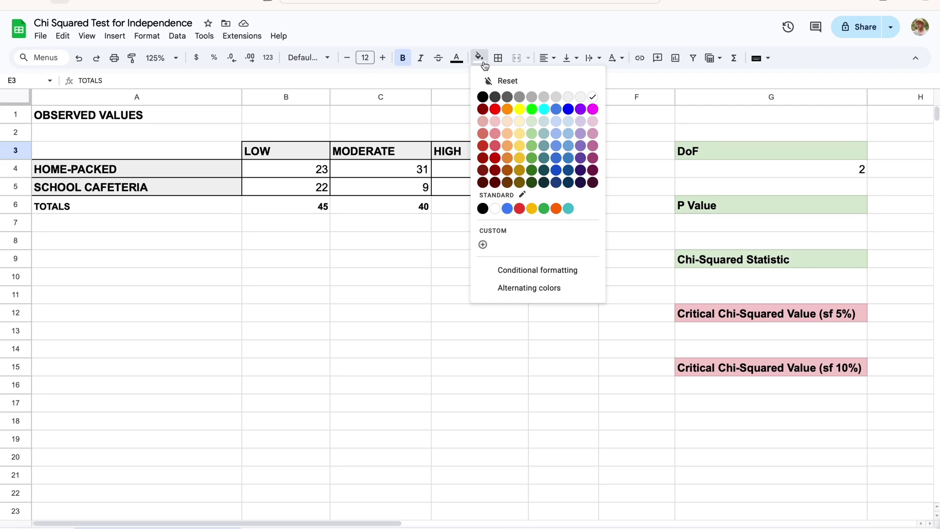
click(569, 122)
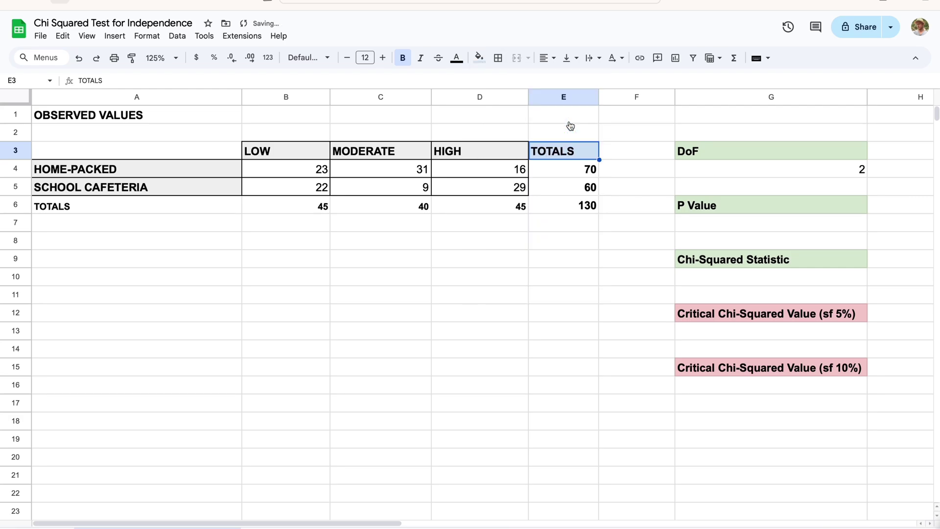
click(181, 209)
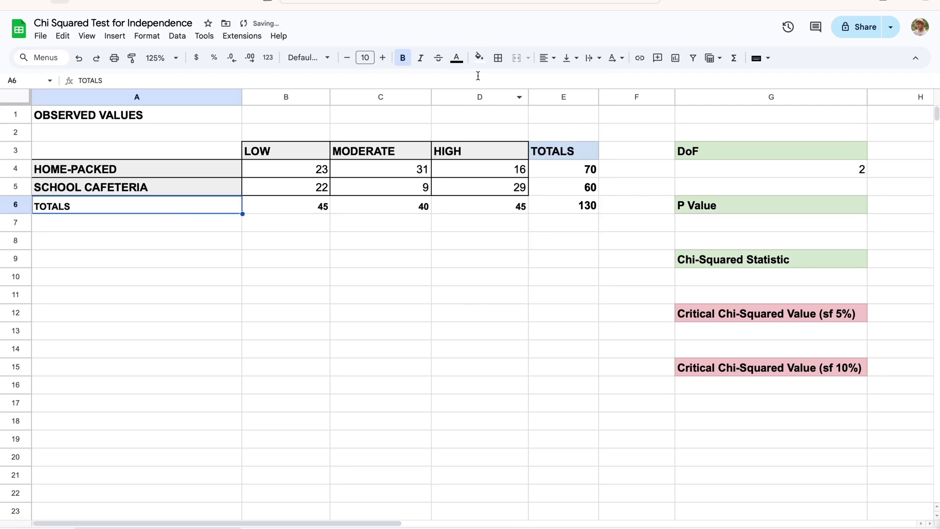
click(479, 58)
click(569, 122)
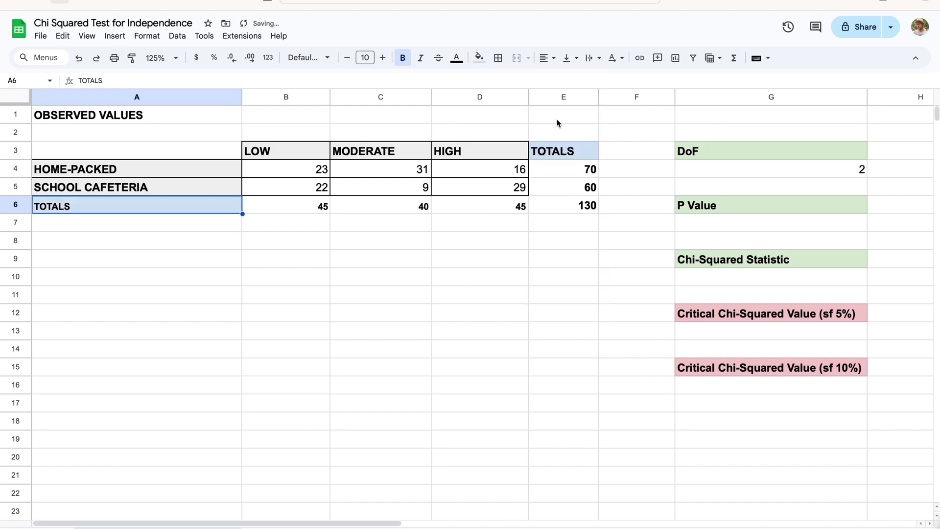
Step: Look over the TOTALS row from its label in A6 across the column totals
click(301, 201)
key(Left)
key(Right)
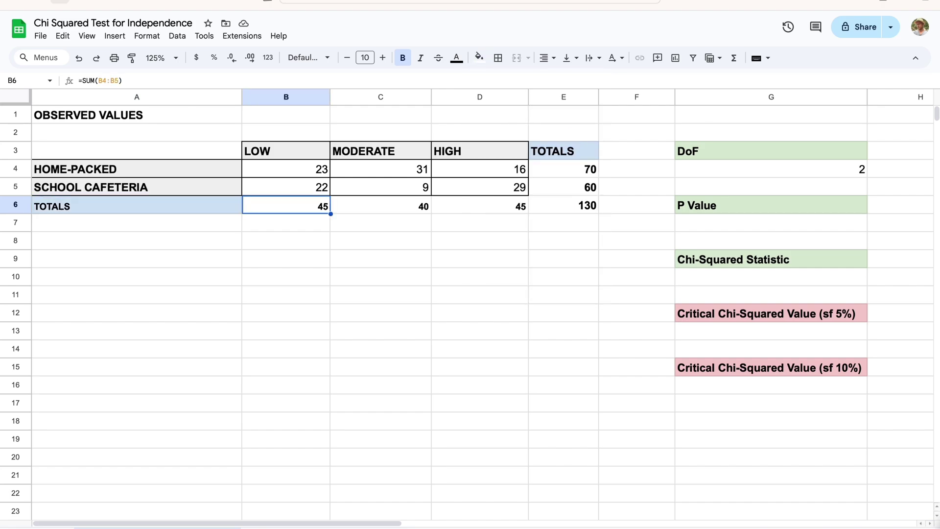
key(Right)
key(Right)
key(Left)
key(Left)
key(Left)
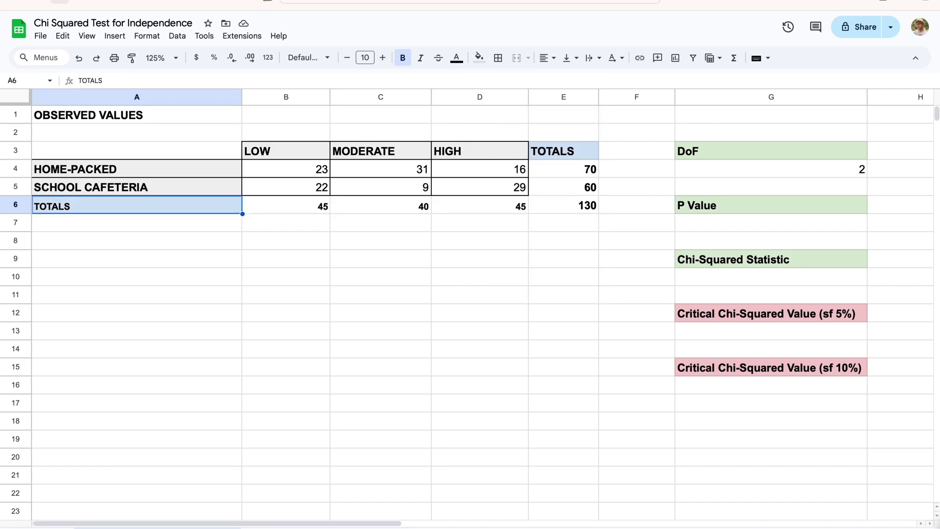
Step: Set the font size of the TOTALS row label and its column totals in A6:D6 to 12
key(Up)
key(Down)
key(shift+Right)
key(shift+Right)
key(shift+Right)
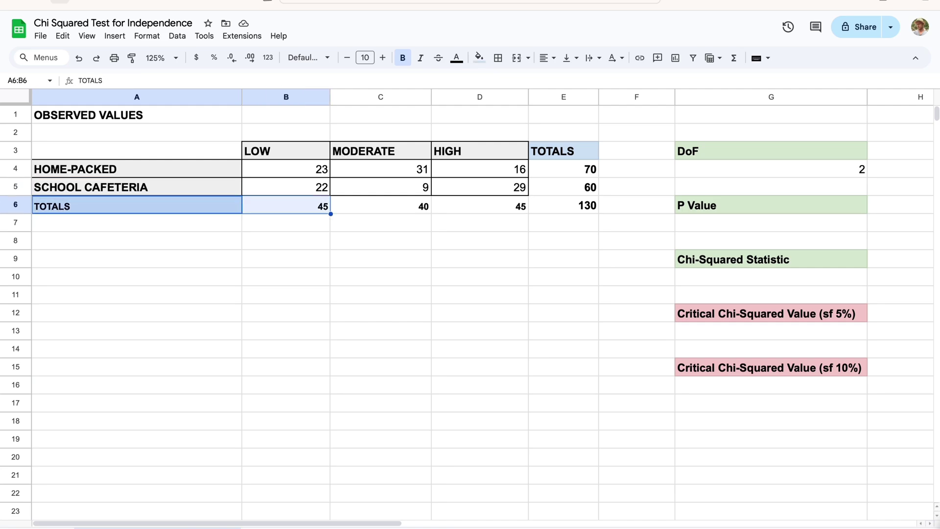
click(383, 58)
click(382, 58)
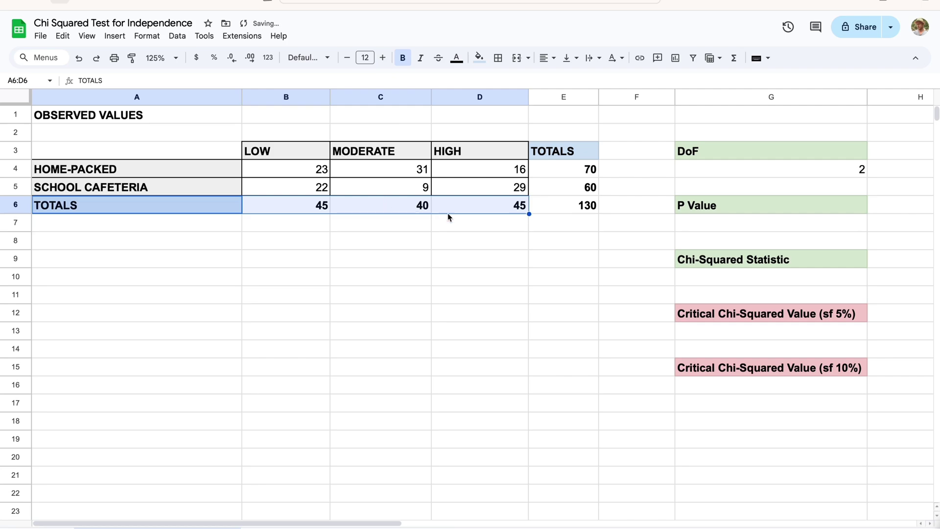
Step: Fill the grand total cell E6 with light red
key(Right)
key(Right)
key(Right)
key(Right)
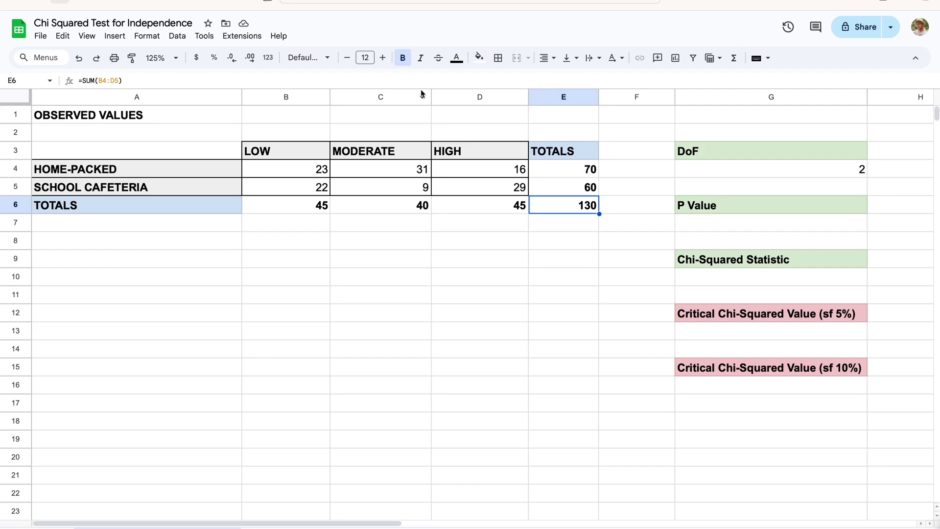
click(479, 60)
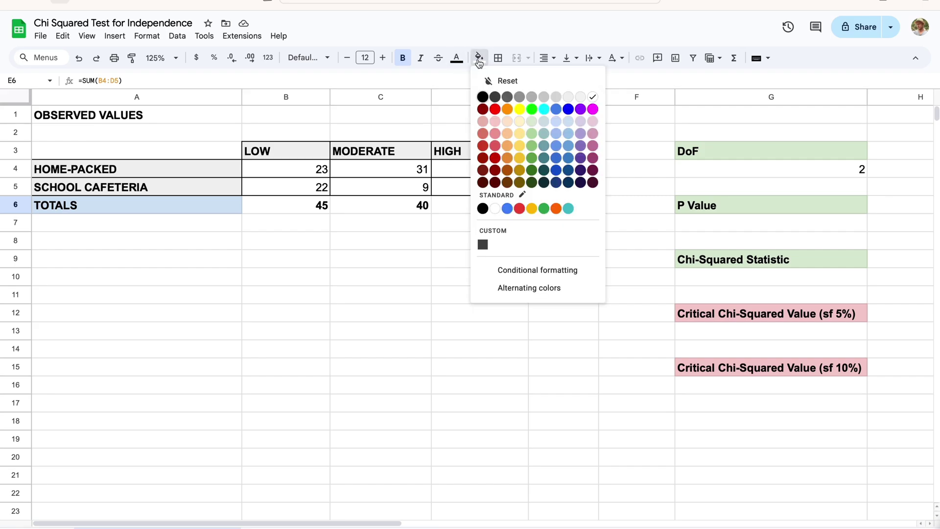
click(499, 123)
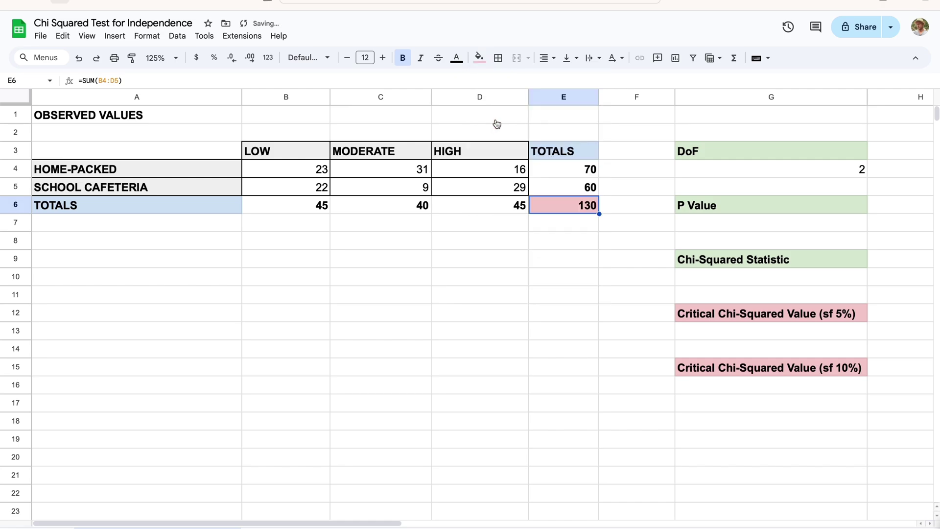
Step: Fill the LOW, MODERATE and HIGH column totals in B6:D6 with light orange
key(Left)
key(Left)
key(Left)
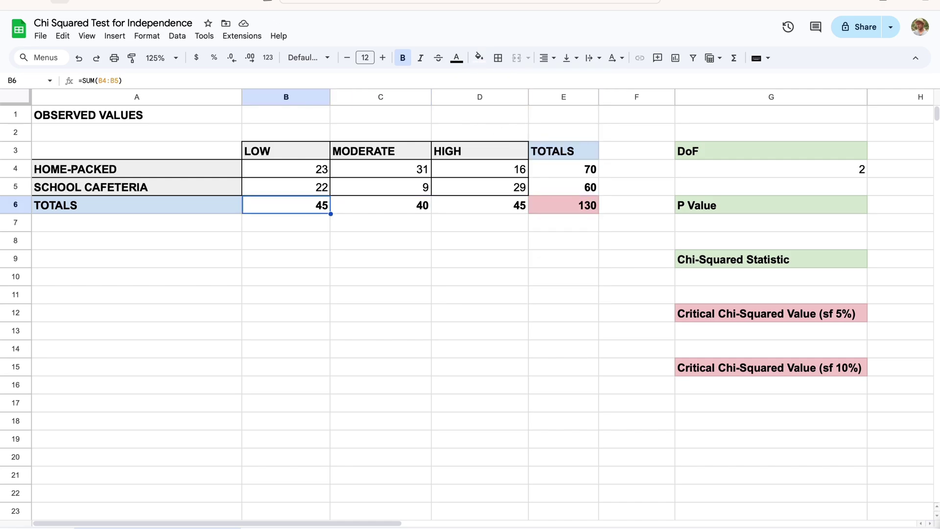
key(shift+Right)
key(shift+Right)
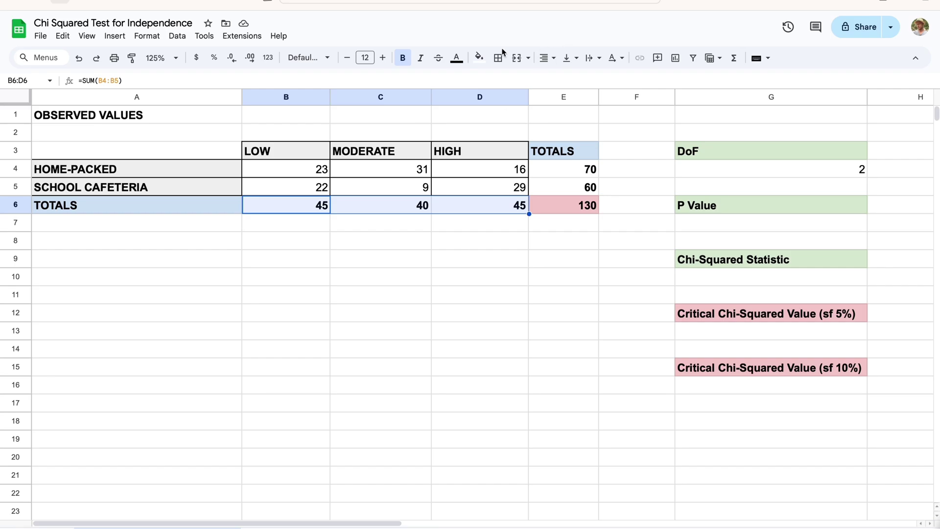
click(479, 57)
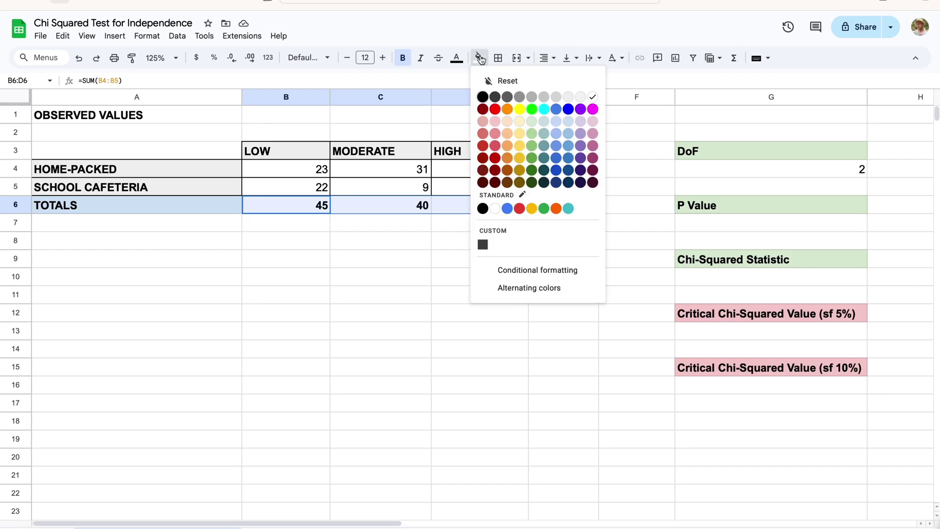
click(510, 122)
Step: Fill the HOME-PACKED and SCHOOL CAFETERIA row totals in E4:E5 with light orange
click(551, 166)
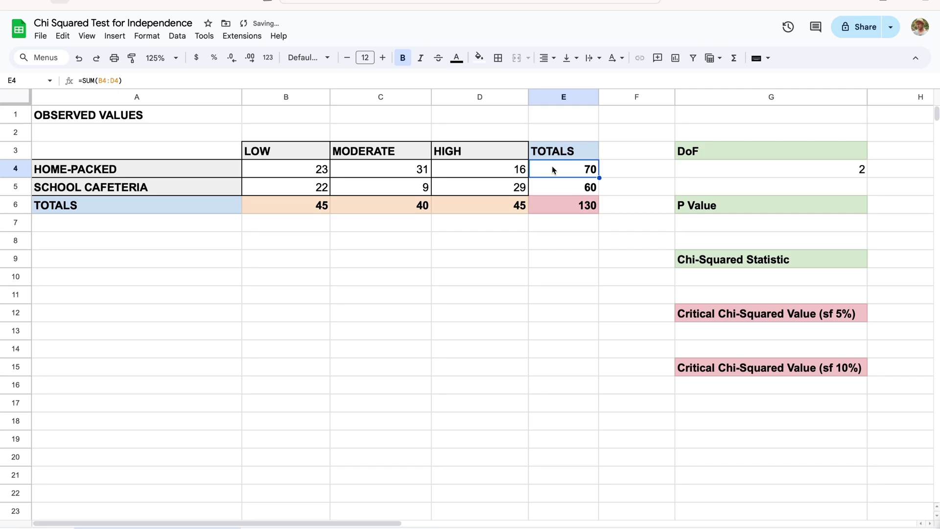
key(shift+Down)
click(486, 65)
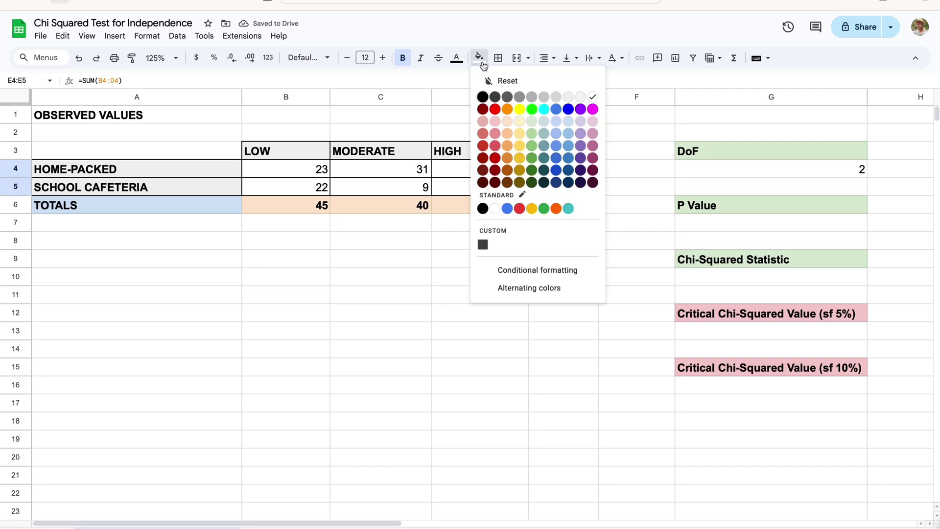
click(509, 129)
Step: Apply all borders to the TOTALS row from its label in A6 through the grand total in E6
click(513, 231)
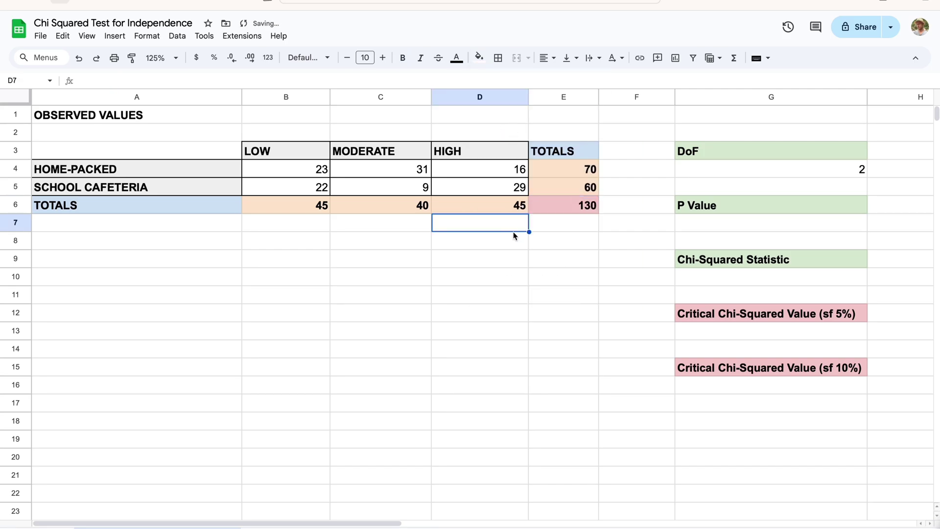
key(Up)
key(Left)
key(Left)
key(Left)
key(shift+Right)
key(shift+Right)
key(shift+Right)
key(shift+Right)
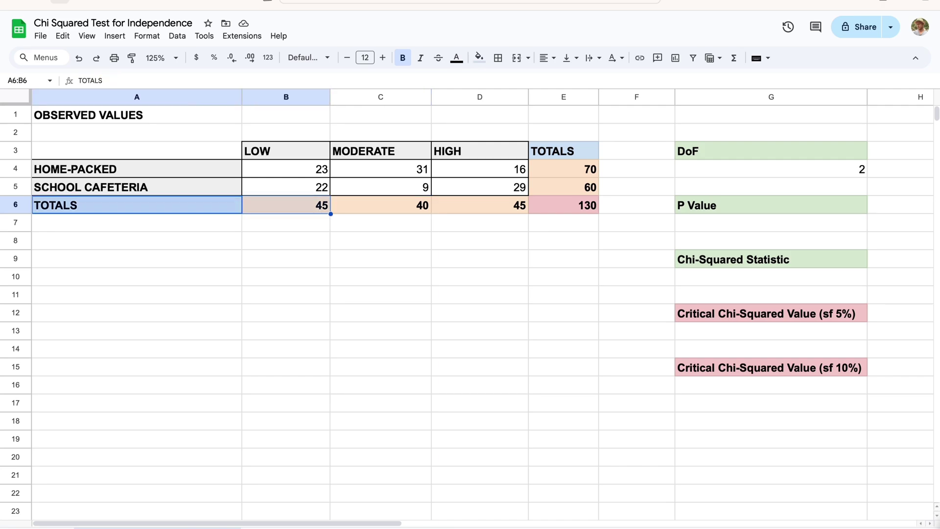
click(498, 58)
click(504, 88)
Step: Apply all borders to the TOTALS heading and the two row totals in E3:E5
click(556, 153)
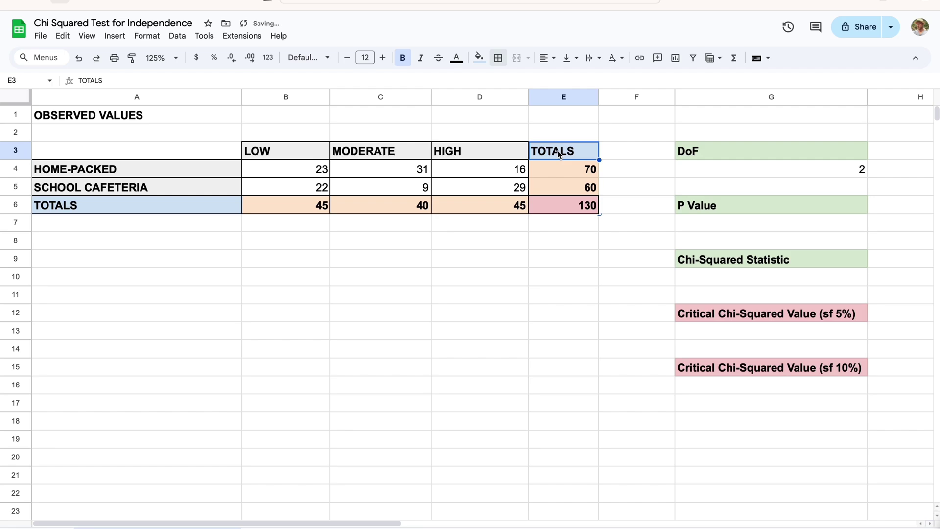
key(shift+Down)
key(shift+Down)
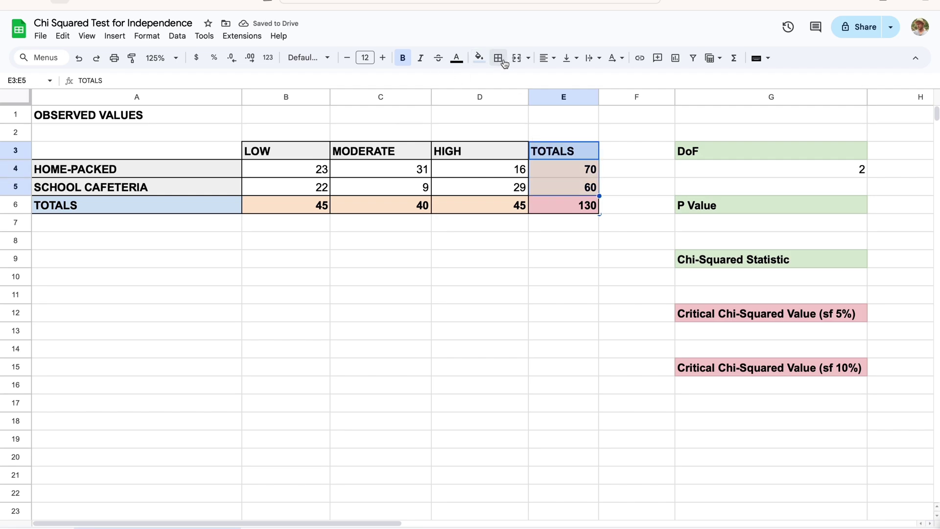
click(498, 57)
click(509, 91)
click(506, 209)
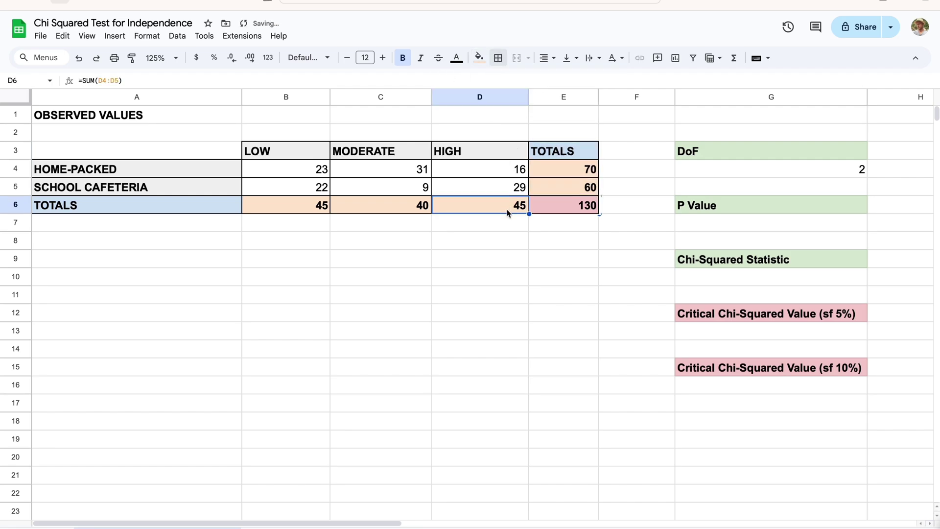
key(Down)
key(Down)
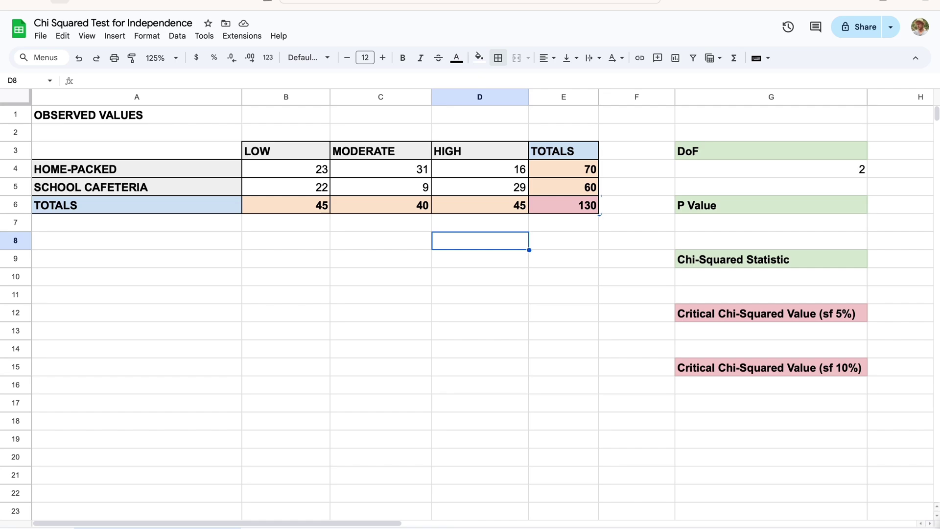
Step: Examine the observed counts for both lunch types together with their row totals and the grand total
click(578, 173)
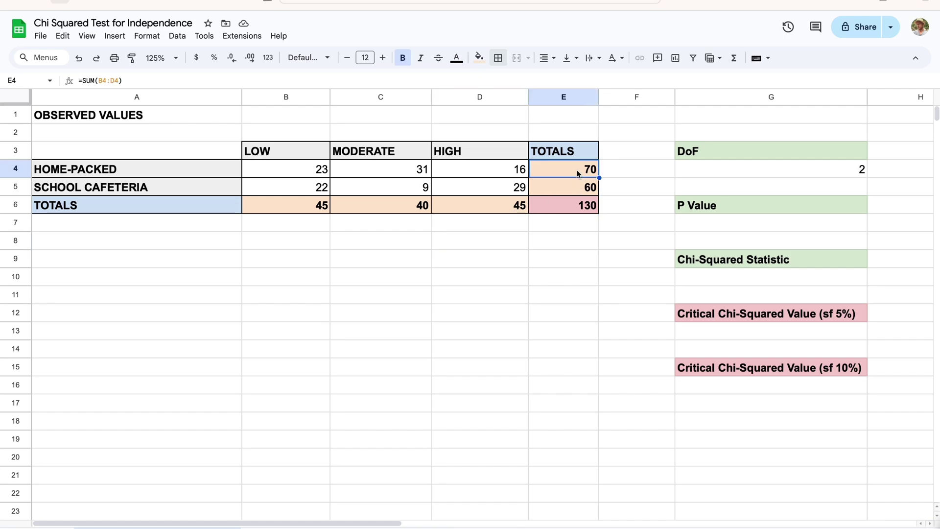
key(Down)
key(Down)
key(Left)
key(Up)
key(Up)
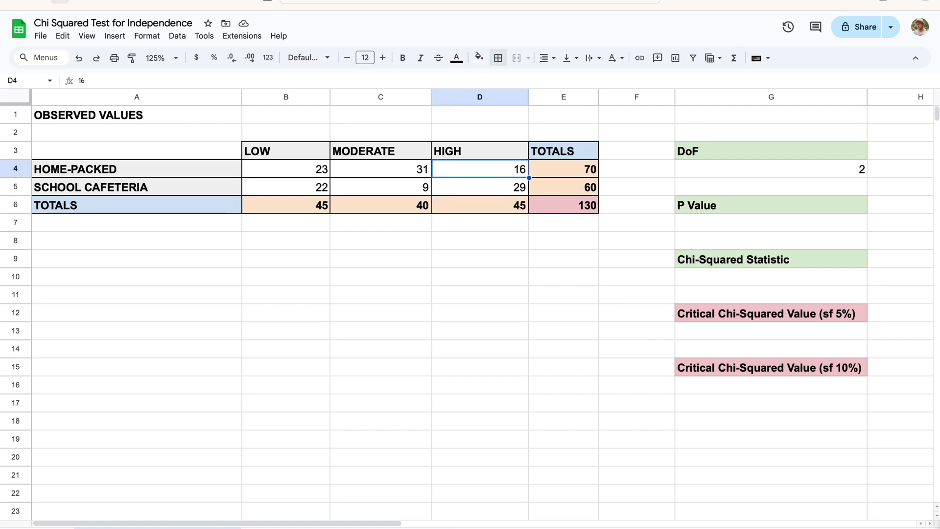
key(Left)
key(Left)
key(Down)
key(Right)
key(Right)
key(Right)
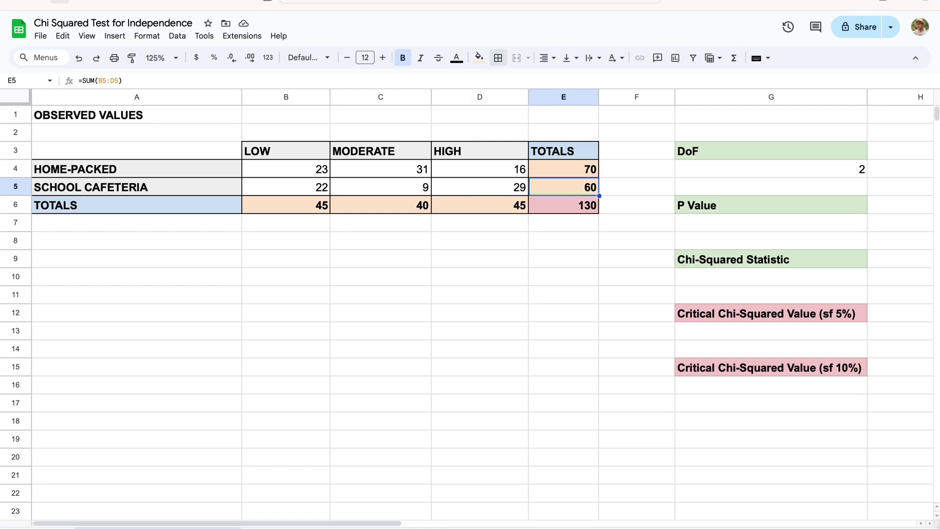
key(Down)
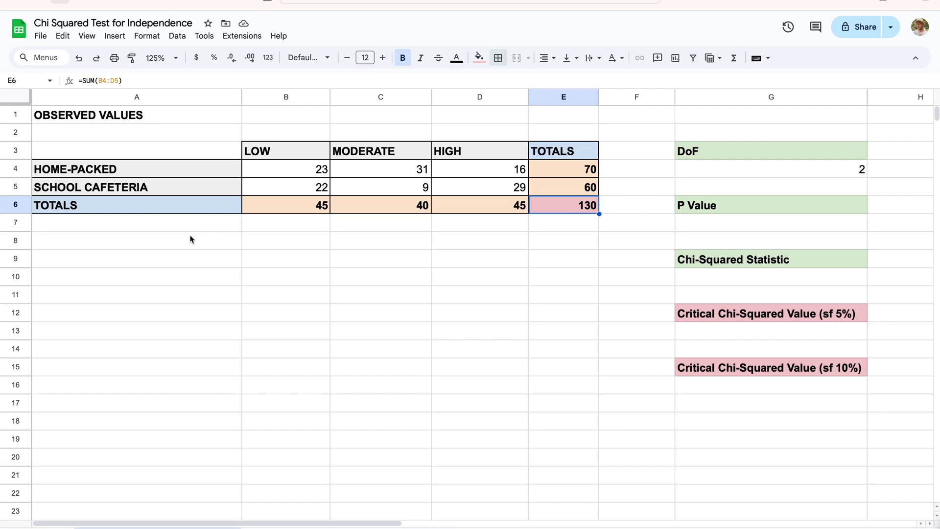
Step: Enter the bold heading EXPECTED VALUES in A8
click(179, 245)
text(EXPEC)
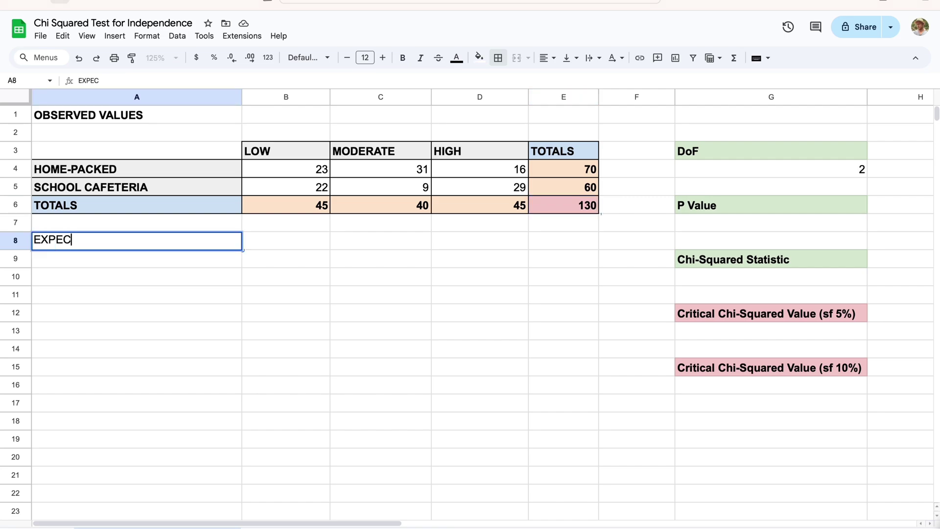
text(TED VALUES)
key(Return)
key(Up)
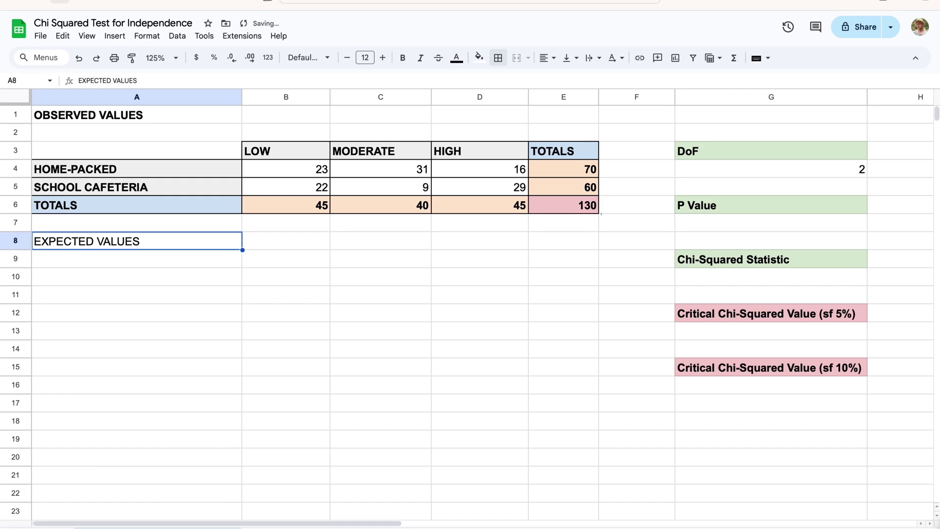
key(ctrl+b)
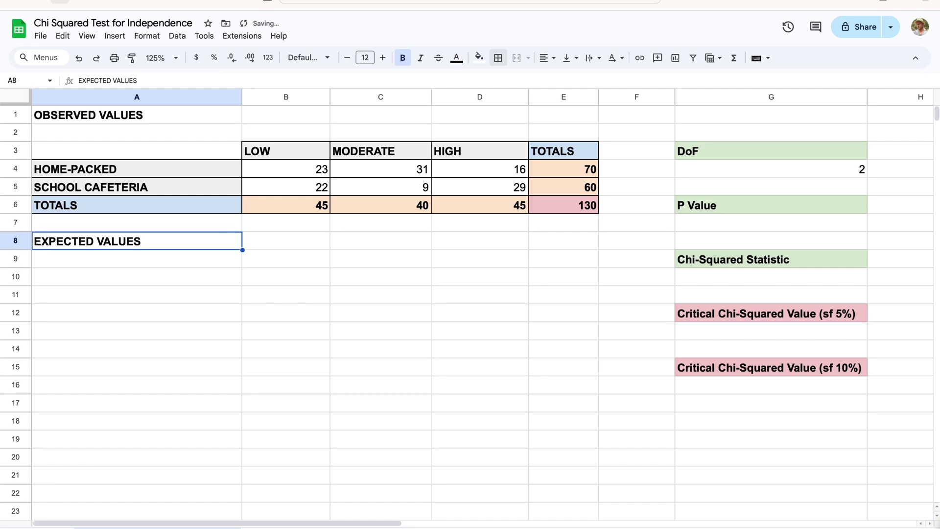
Step: Copy the observed values table in A3:E6 and paste it below the EXPECTED VALUES heading, starting at A10
key(Up)
key(Up)
key(Up)
key(Up)
key(Up)
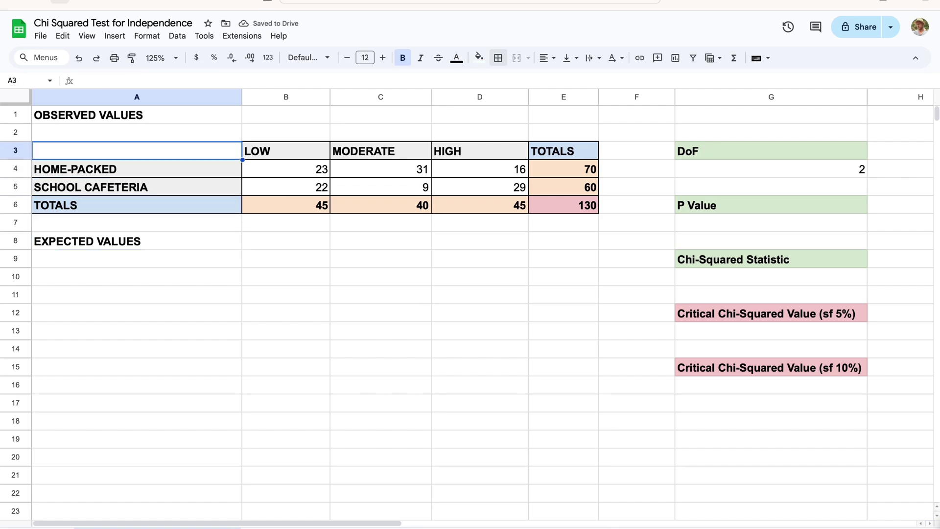
key(shift+Right)
key(shift+Right)
key(shift+Right)
key(shift+Right)
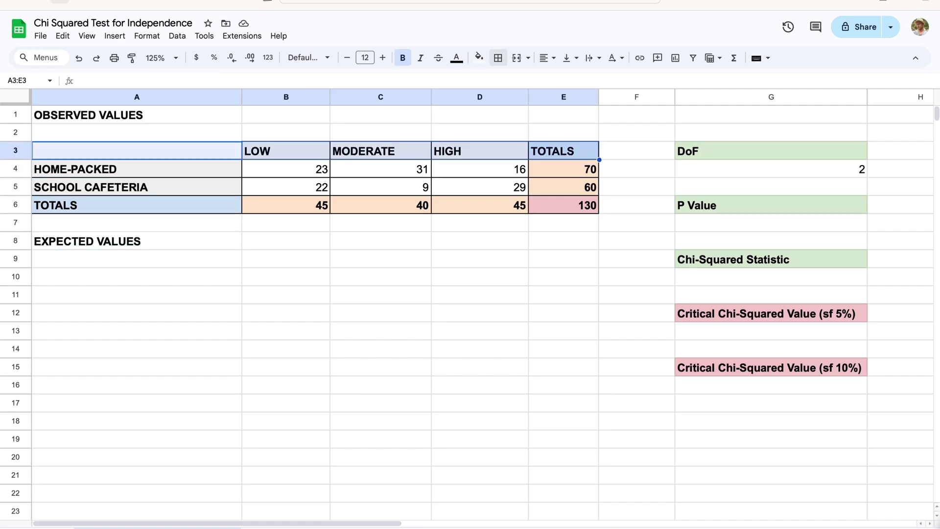
key(shift+Down)
key(shift+Down)
key(shift+Down)
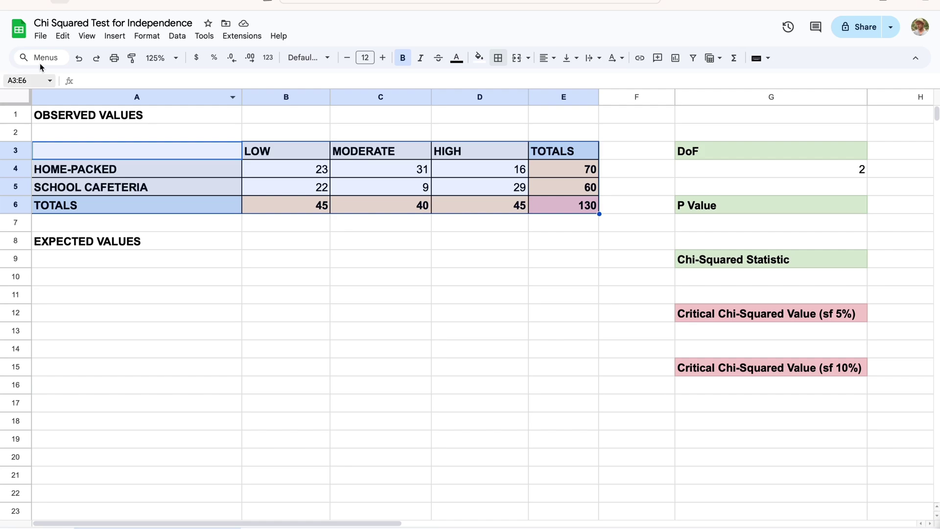
click(64, 38)
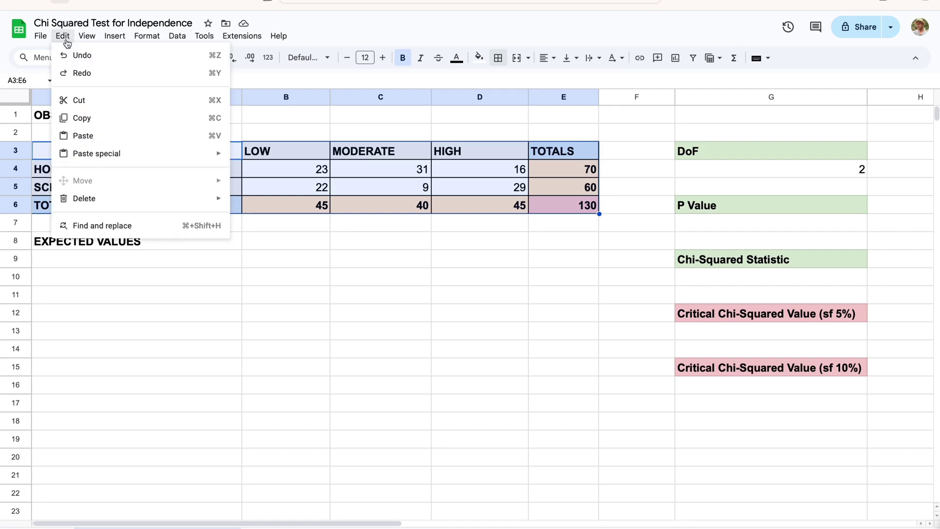
click(81, 118)
click(80, 277)
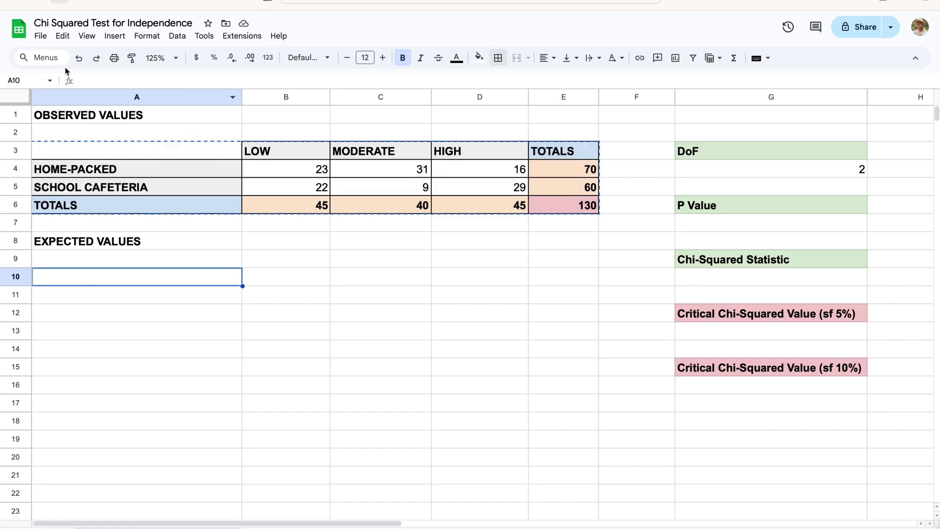
click(62, 36)
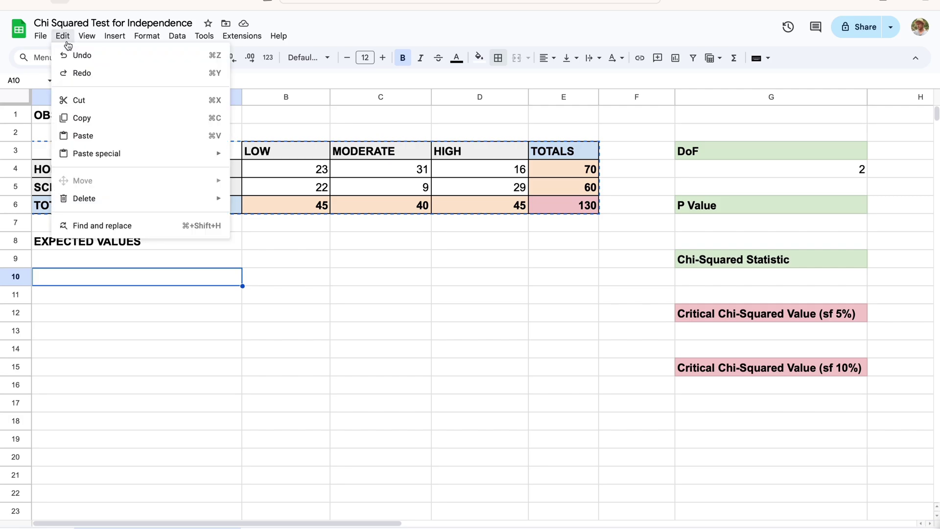
click(83, 136)
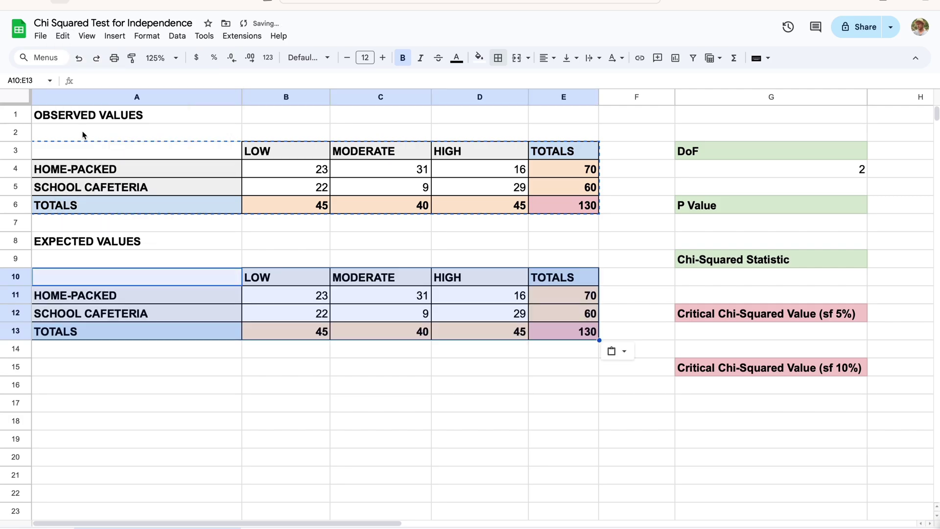
Step: Look over the copied HOME-PACKED and SCHOOL CAFETERIA counts in the expected values table
click(280, 264)
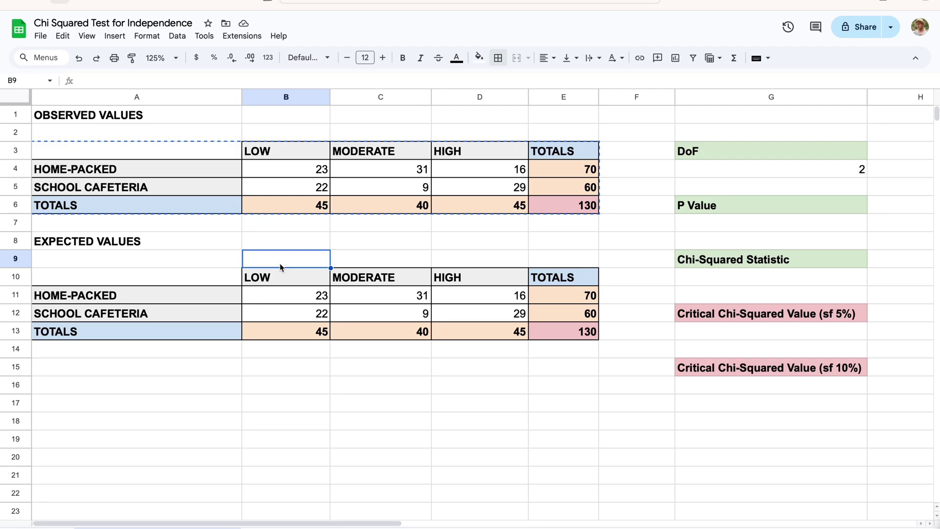
key(Down)
key(Down)
key(Right)
key(Right)
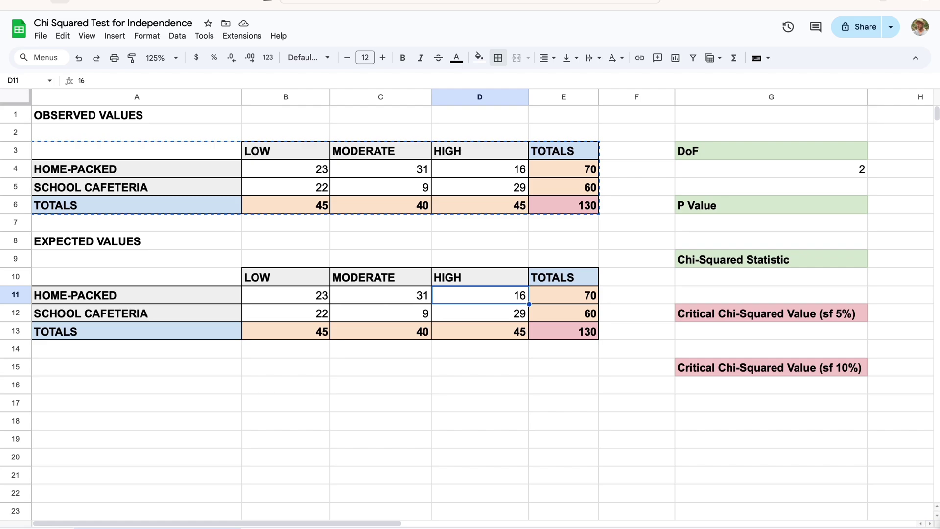
key(Down)
key(Left)
key(Left)
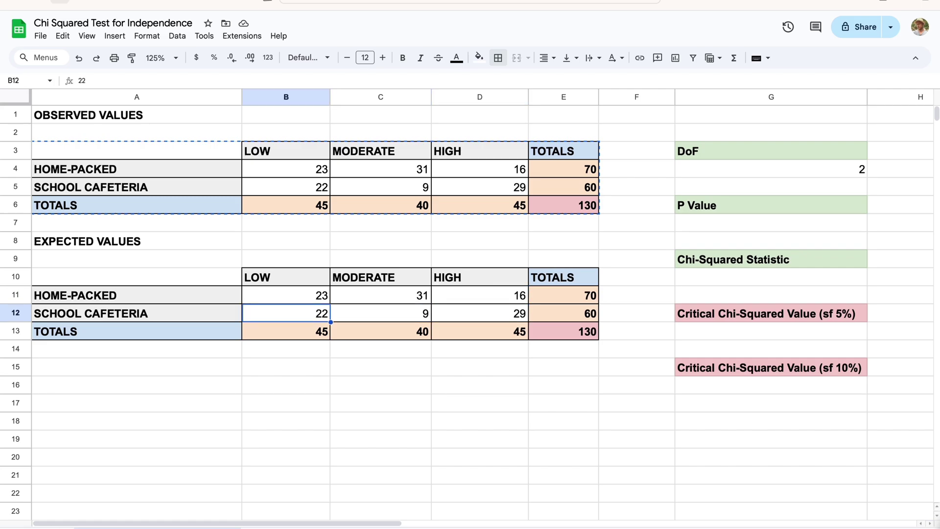
Step: Clear the copied counts from B11:D12 in the expected values table, keeping the headings and total formulas
key(Up)
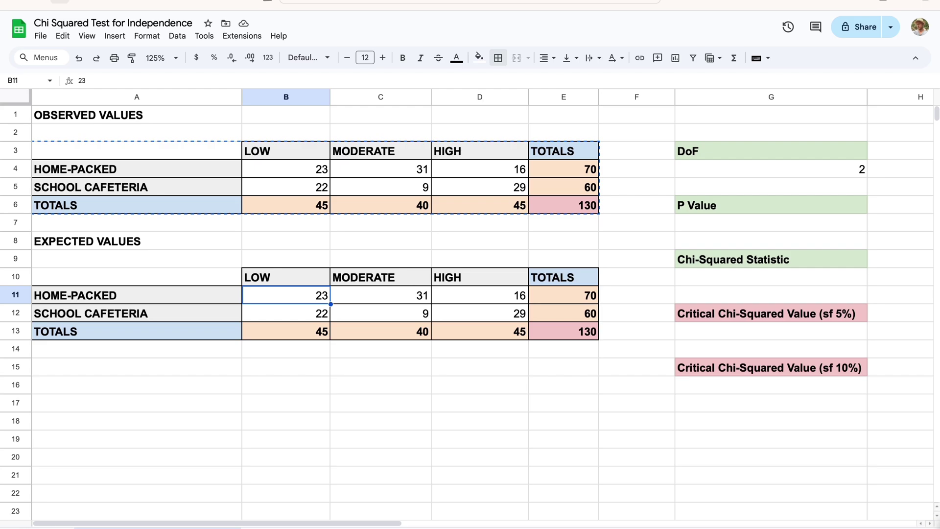
key(shift+Right)
key(shift+Right)
key(shift+Down)
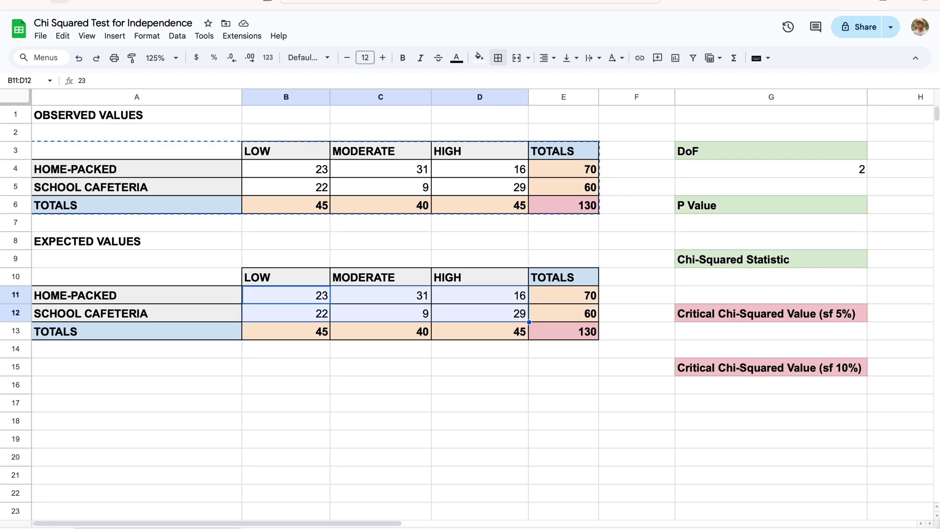
key(Delete)
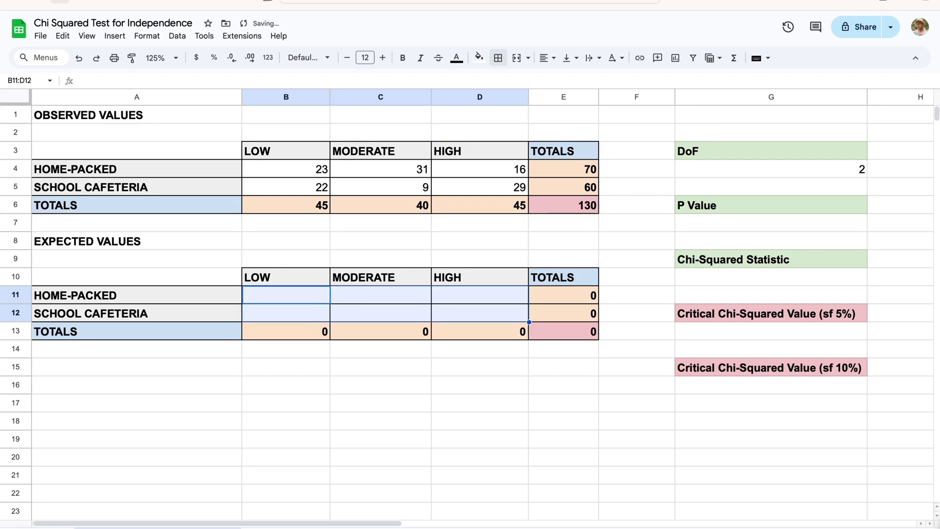
Step: Check the column and row total formulas in the TOTALS cells of the expected values table
key(Down)
key(Down)
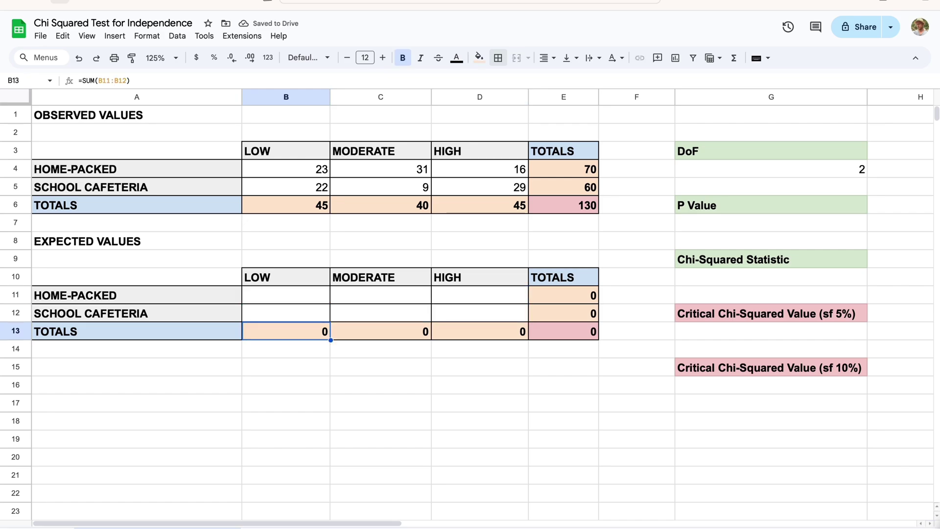
key(Right)
key(Right)
key(Right)
key(Up)
key(Up)
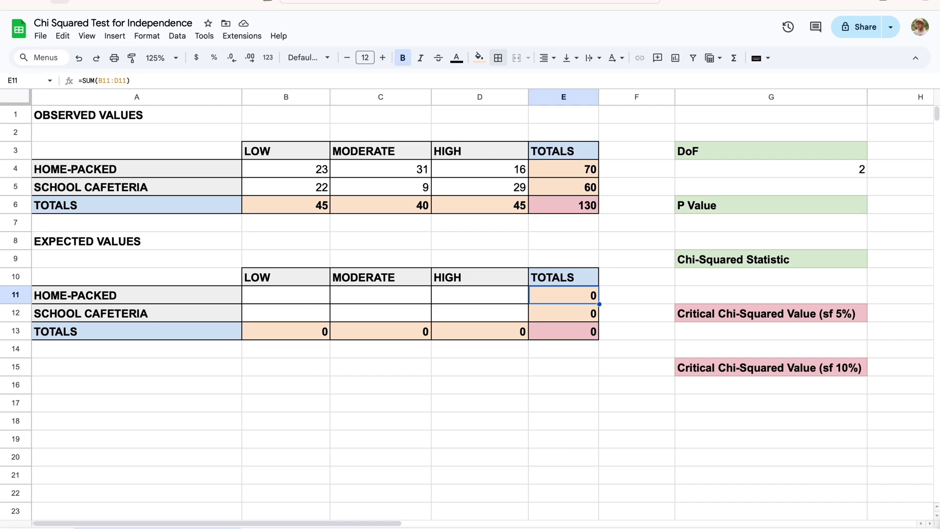
Step: Enter the formula =E4*B6/E6 in B11 to calculate the expected HOME-PACKED, LOW value
click(290, 297)
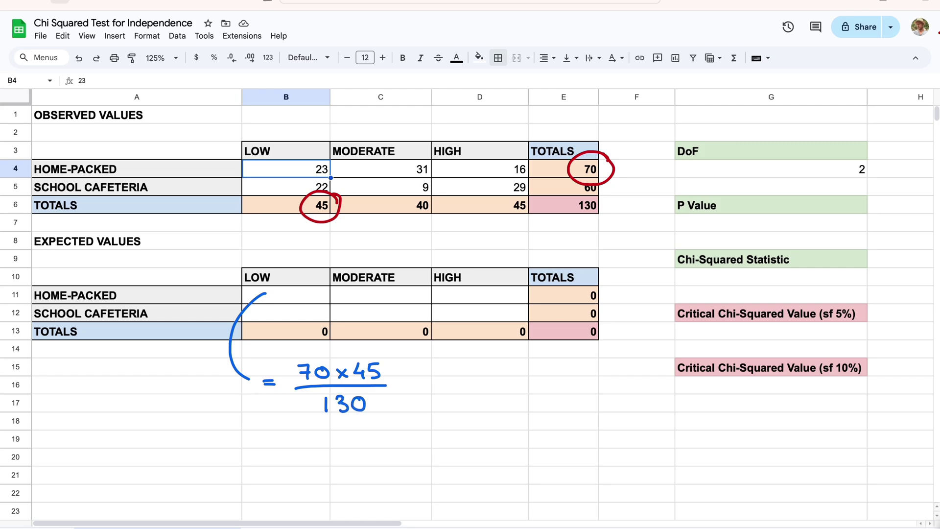
click(567, 209)
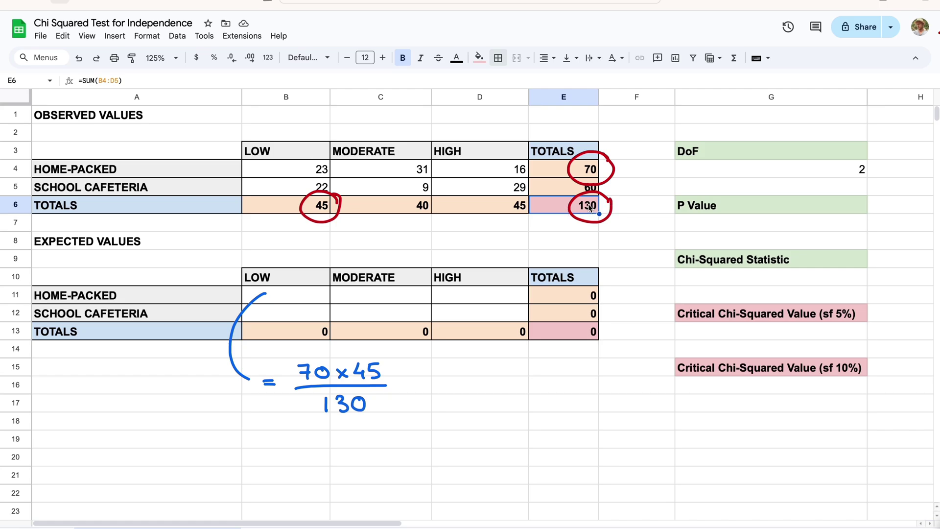
click(306, 301)
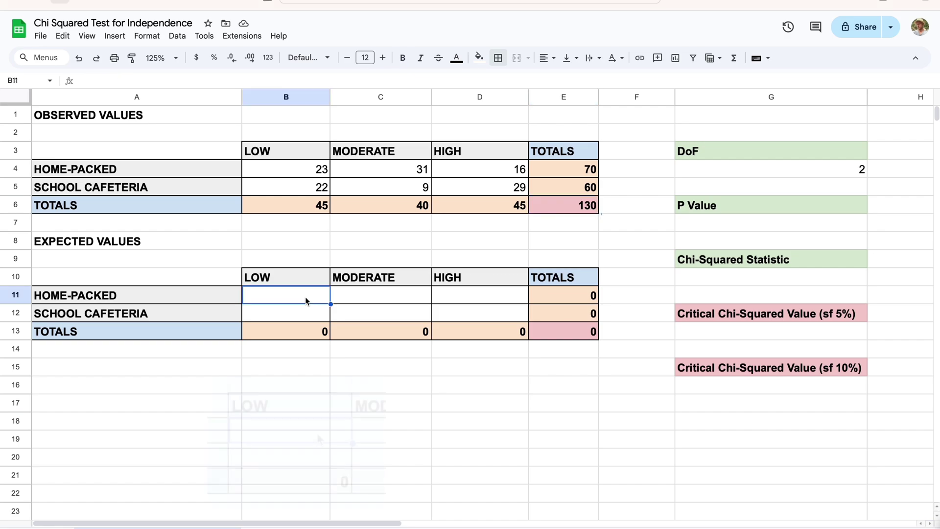
text(=)
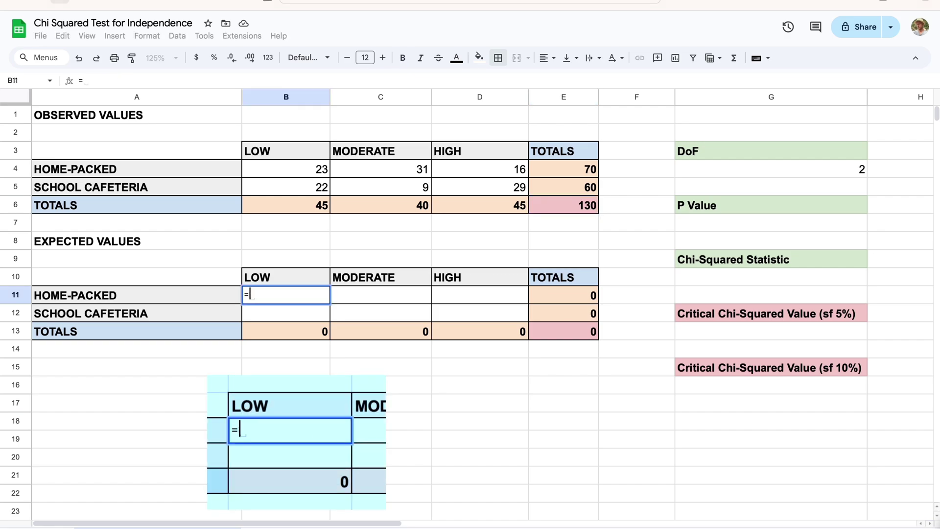
click(561, 174)
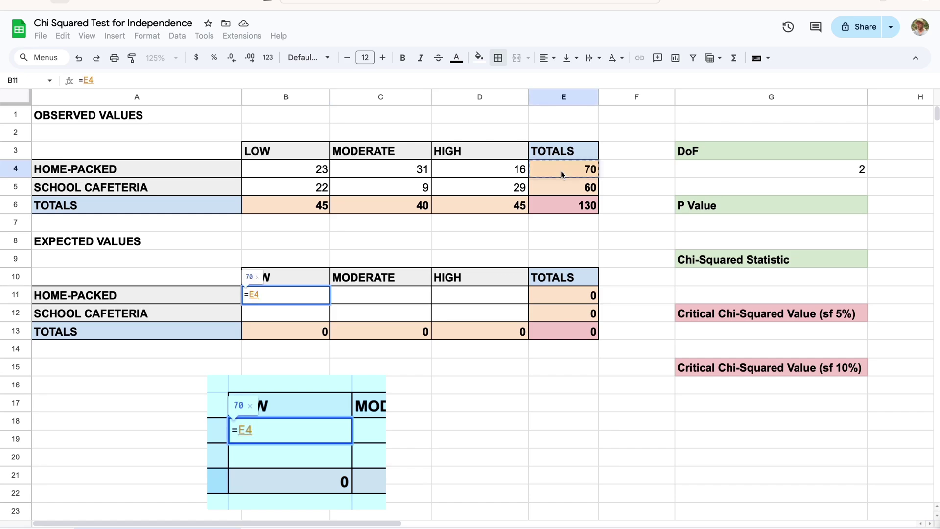
text(*)
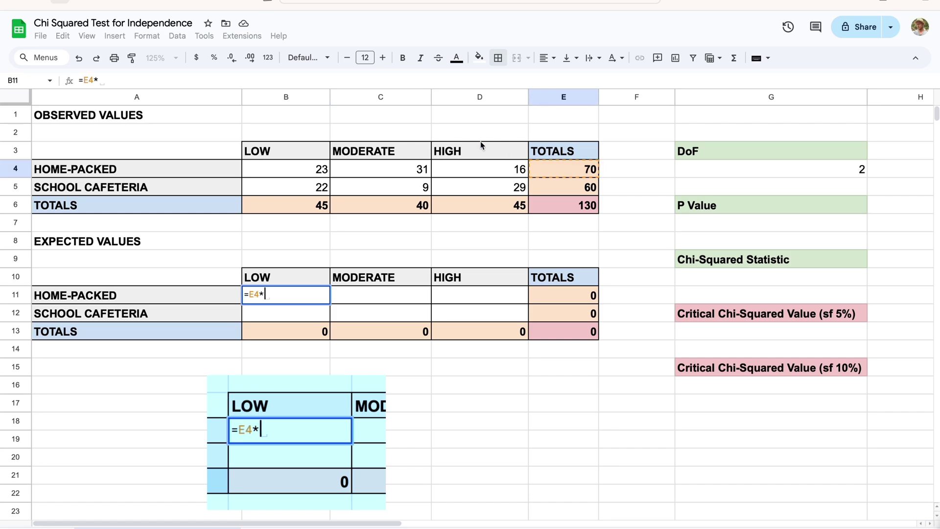
click(290, 209)
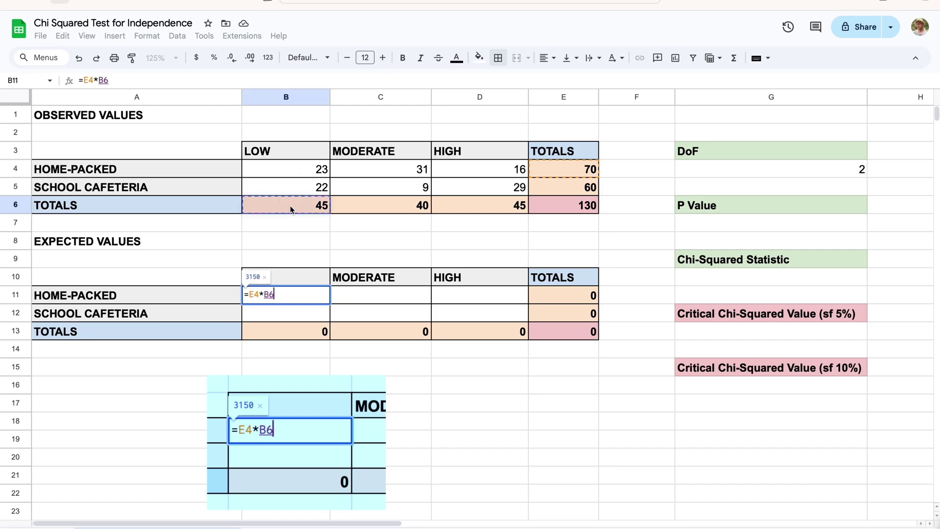
text(/)
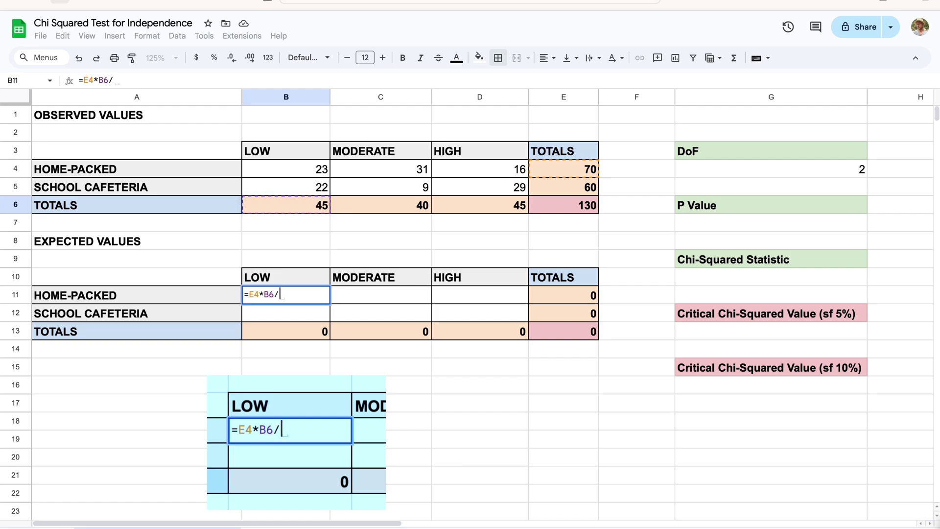
click(573, 206)
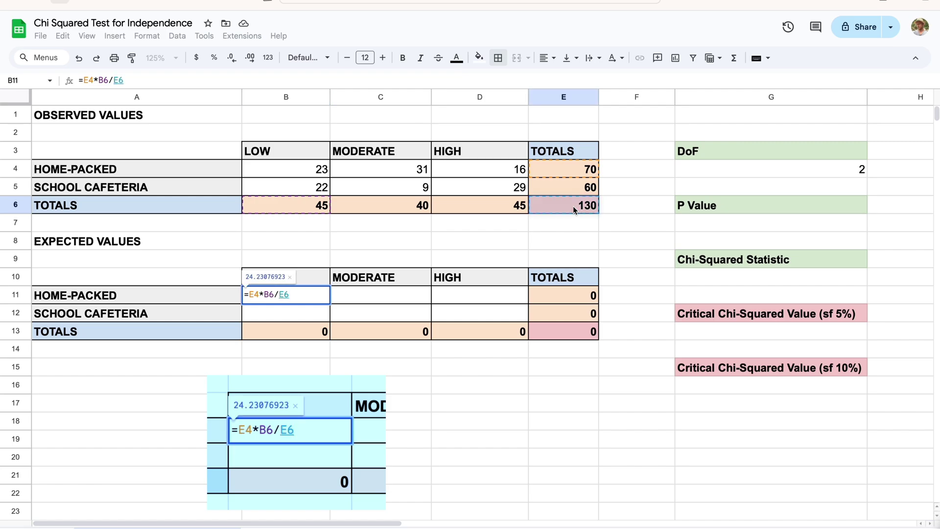
key(Return)
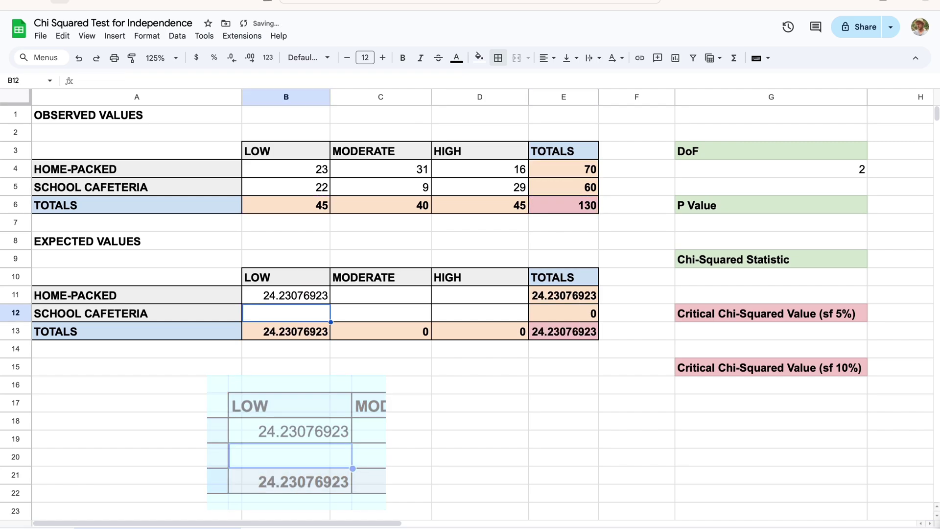
Step: Lock the column of the row total reference in the B11 formula, changing it to $E4
key(Up)
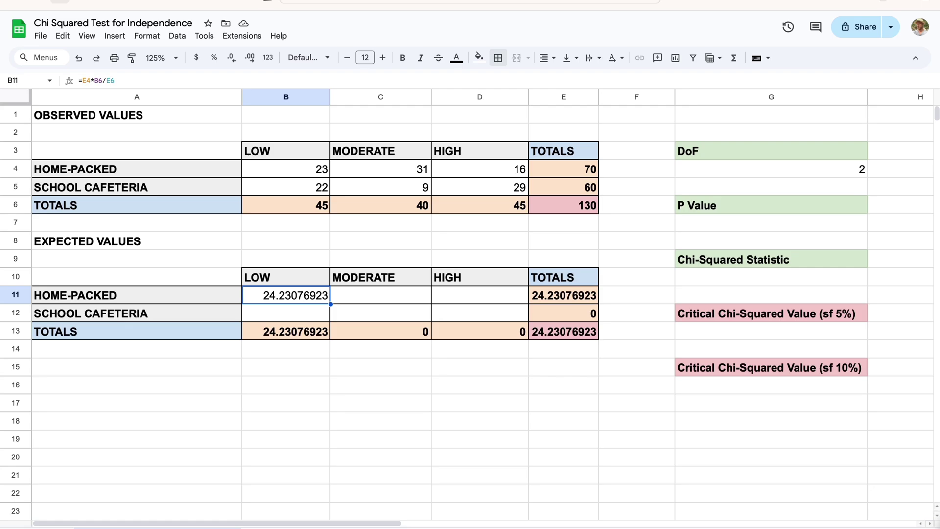
key(Right)
key(Left)
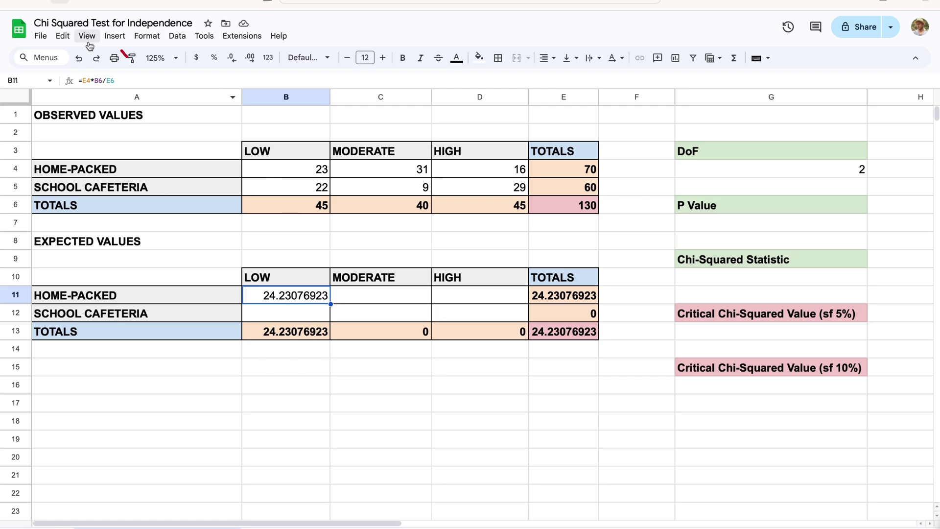
click(123, 81)
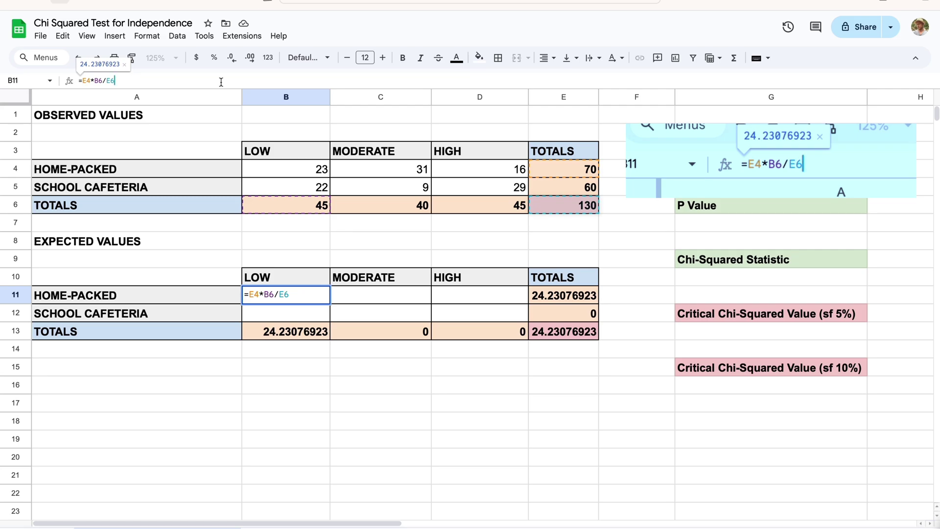
key(Left)
key(Left)
key(Left)
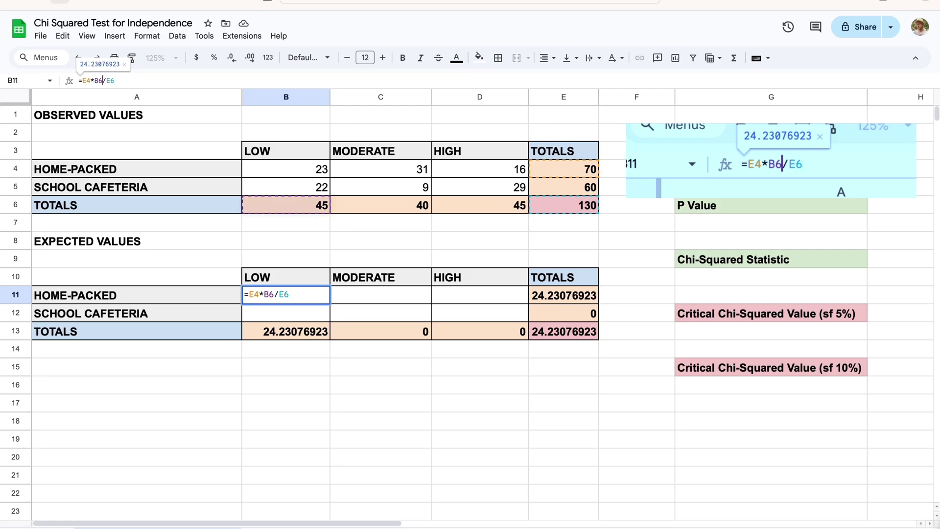
key(Left)
key(Left)
key(Left)
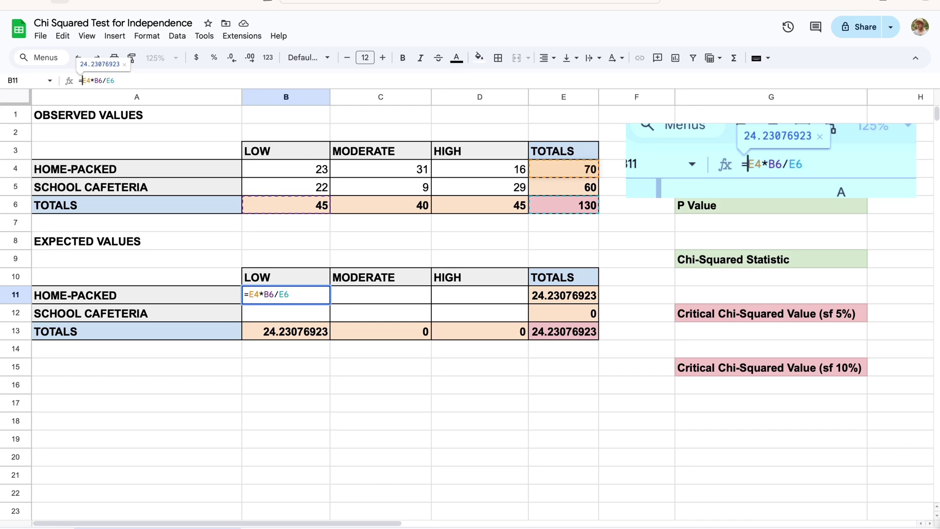
text($)
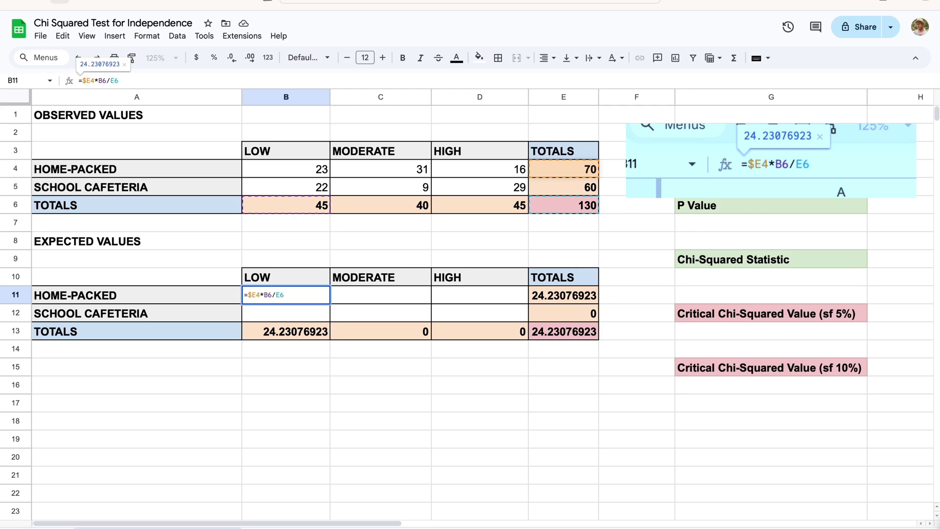
Step: Lock the row of the column total reference in the B11 formula, changing it to B$6
key(Right)
key(Right)
key(Right)
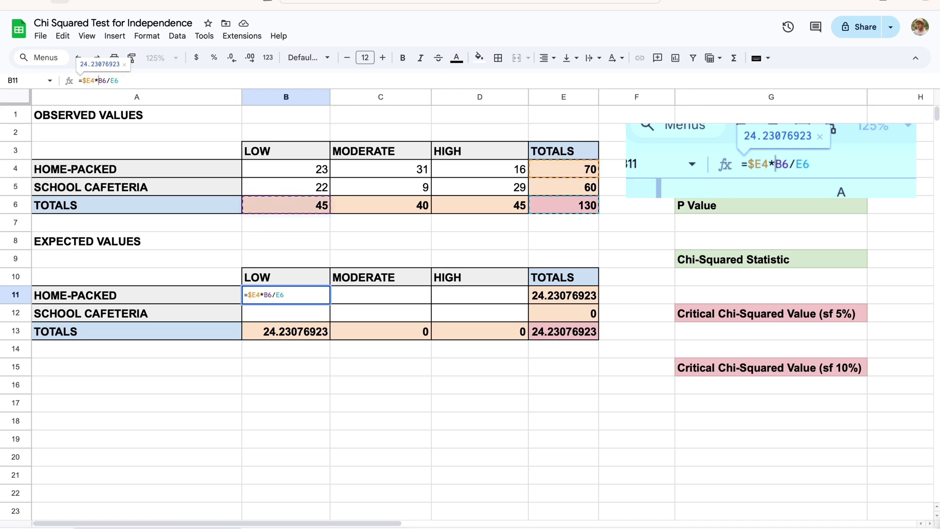
key(Right)
text($)
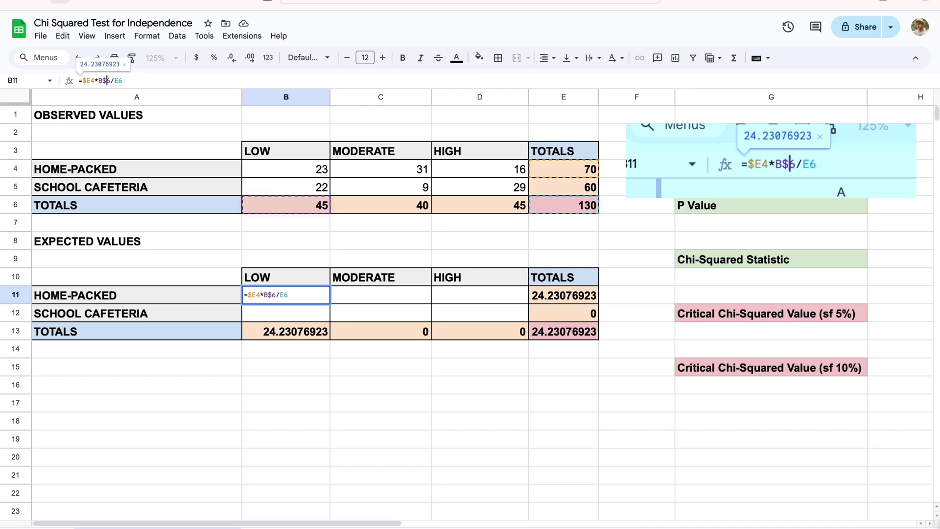
Step: Make the grand total reference in the B11 formula fully absolute as $E$6 and commit the formula
key(Right)
key(Right)
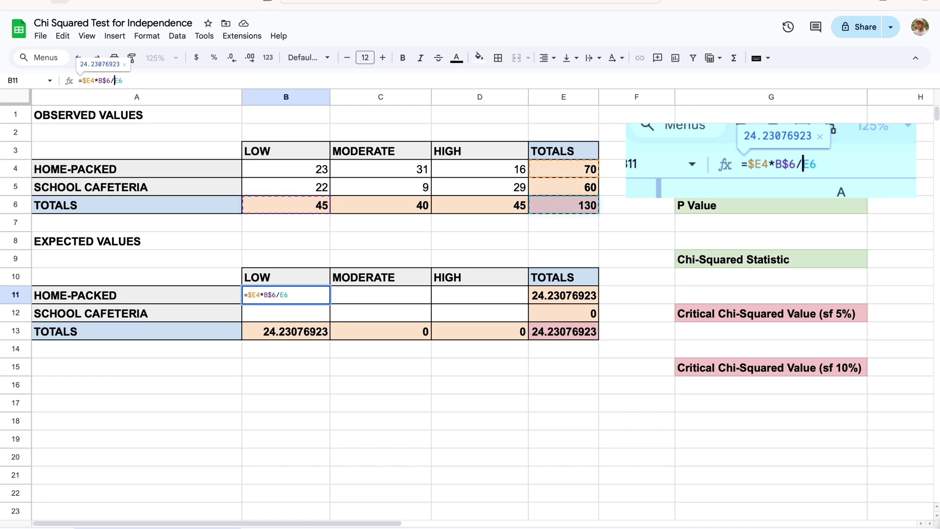
text($)
key(Right)
text($)
key(Return)
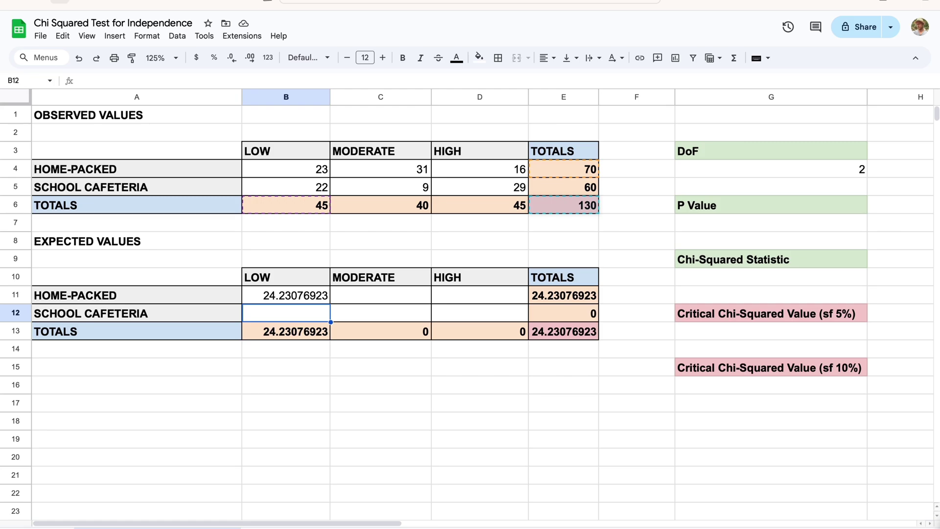
Step: Fill the B11 formula across to D11 and down to row 12, covering B11:D12
click(286, 295)
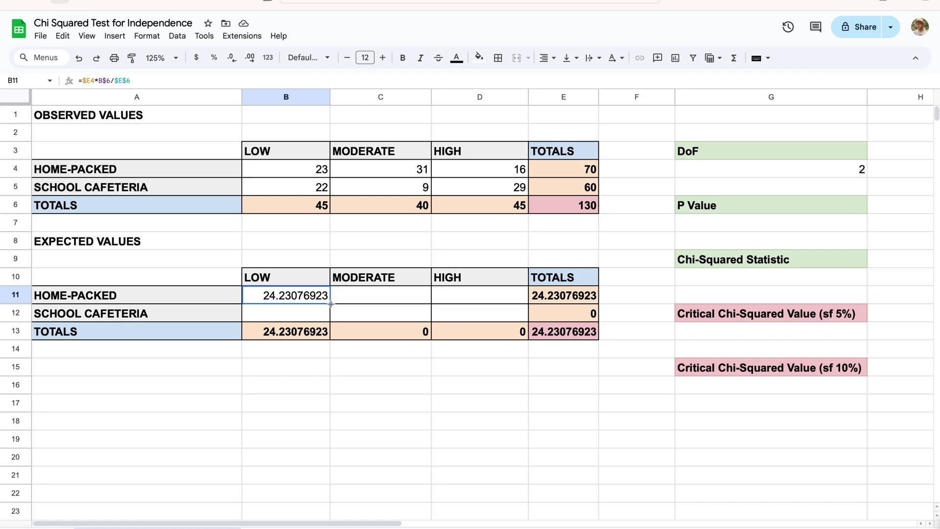
drag(331, 304, 529, 304)
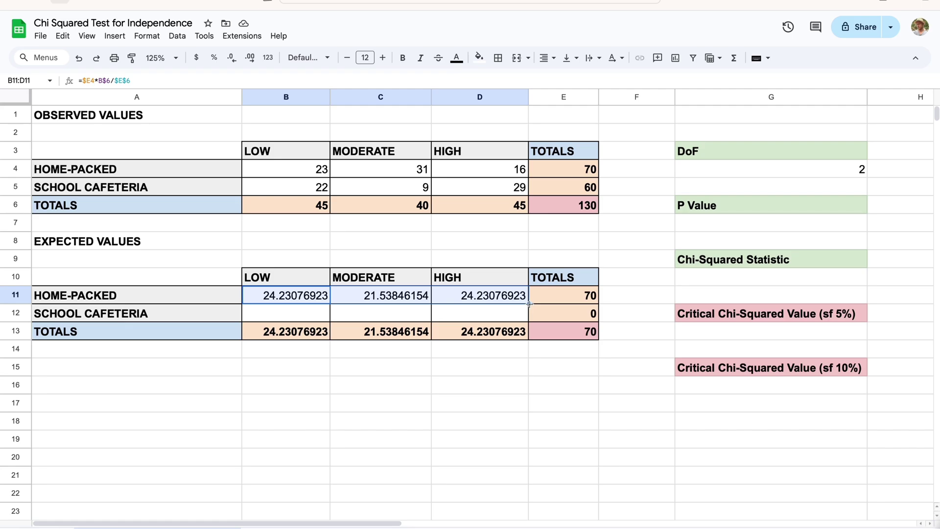
drag(529, 304, 528, 321)
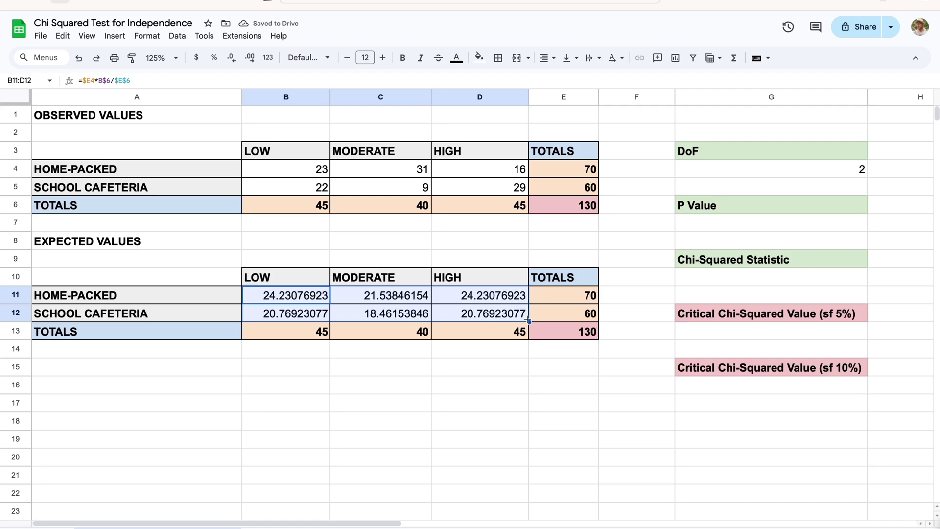
Step: Reduce the expected values in B11:D12 to one decimal place
click(504, 320)
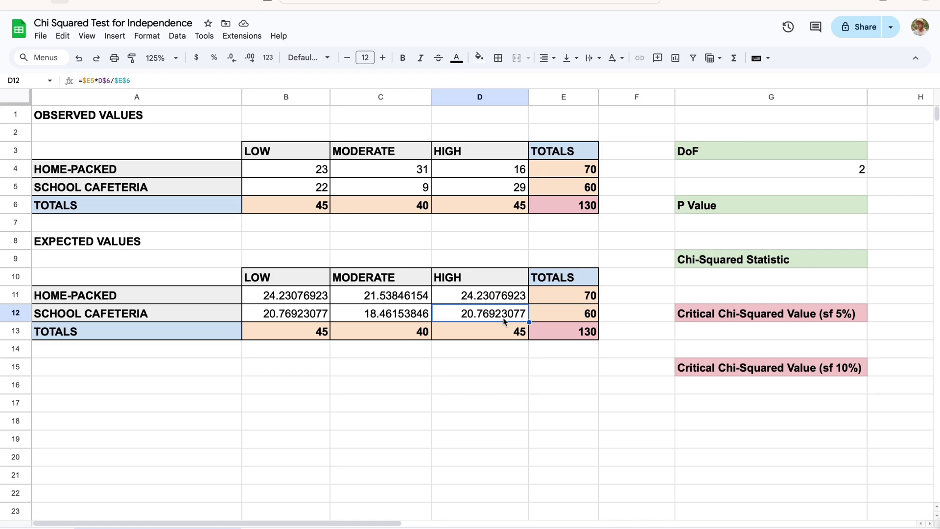
key(Left)
key(Left)
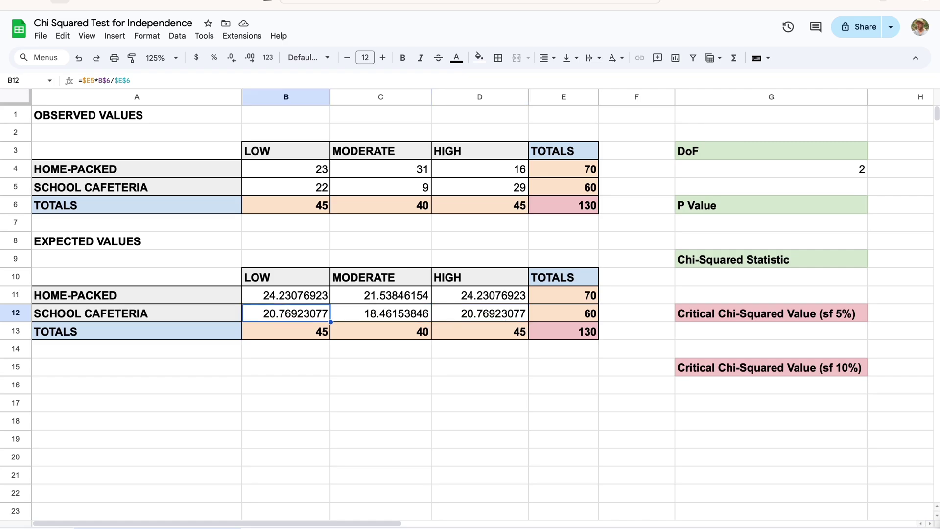
key(Up)
key(shift+Right)
key(shift+Right)
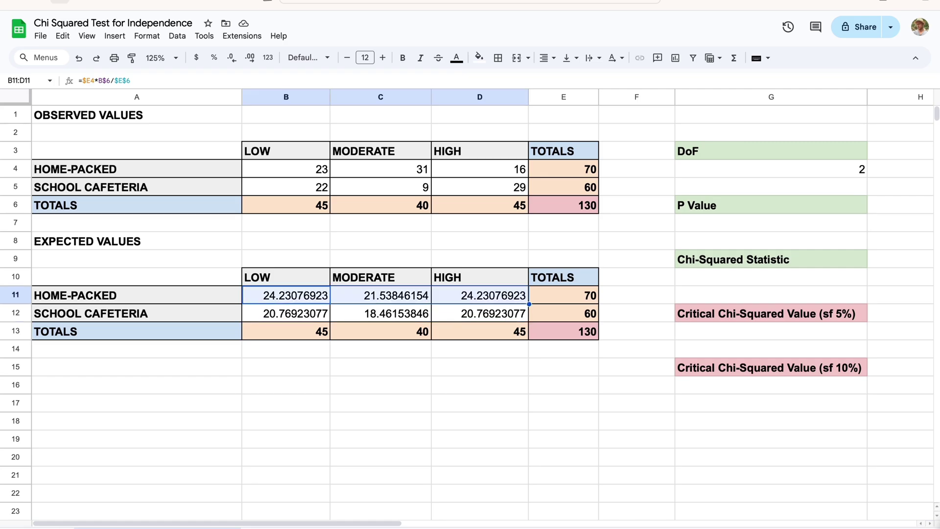
key(shift+Down)
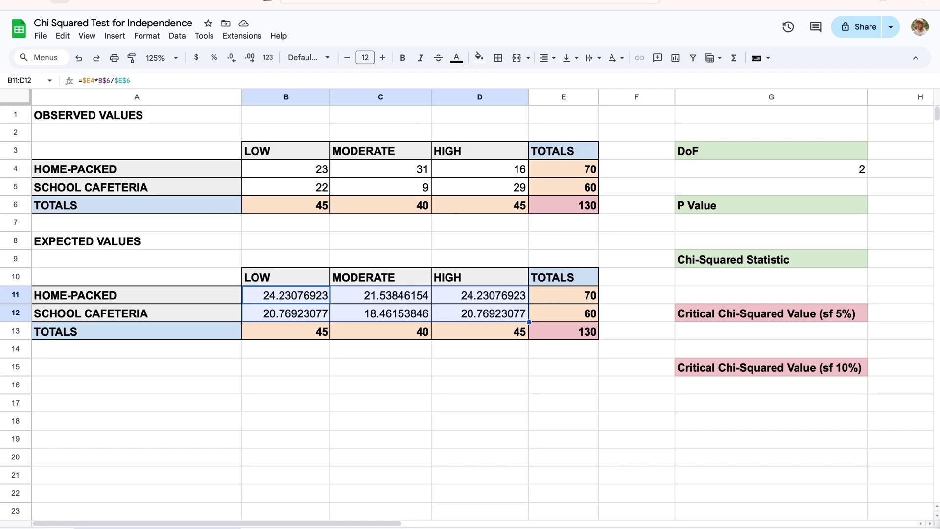
click(233, 61)
click(233, 61)
click(233, 61)
click(233, 61)
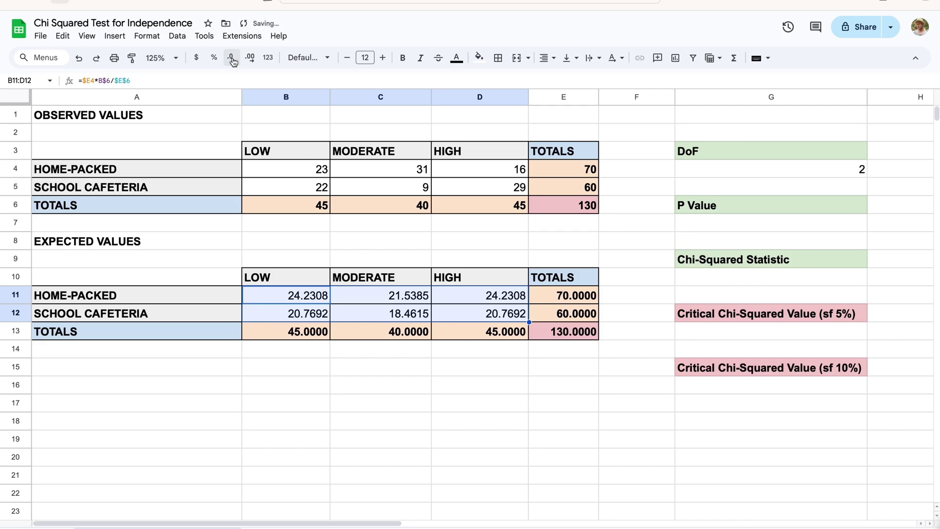
click(233, 61)
click(233, 61)
click(234, 60)
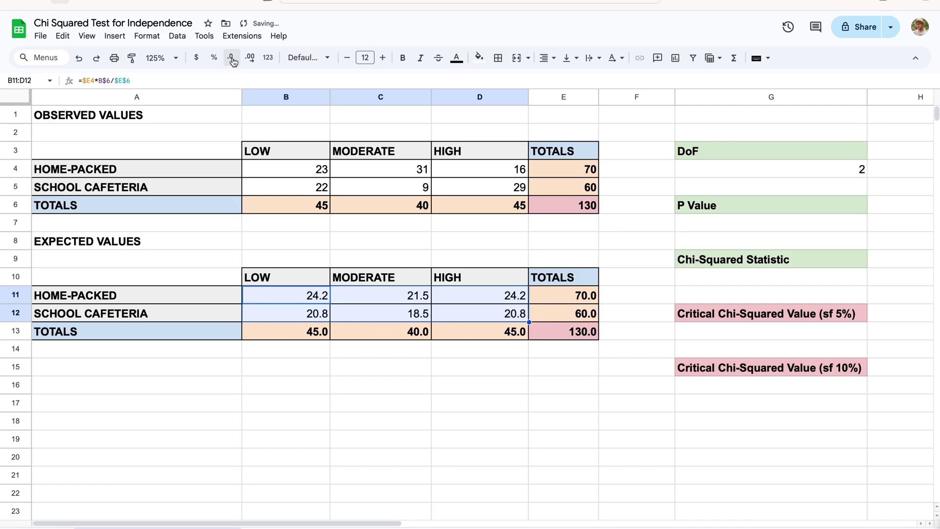
click(363, 372)
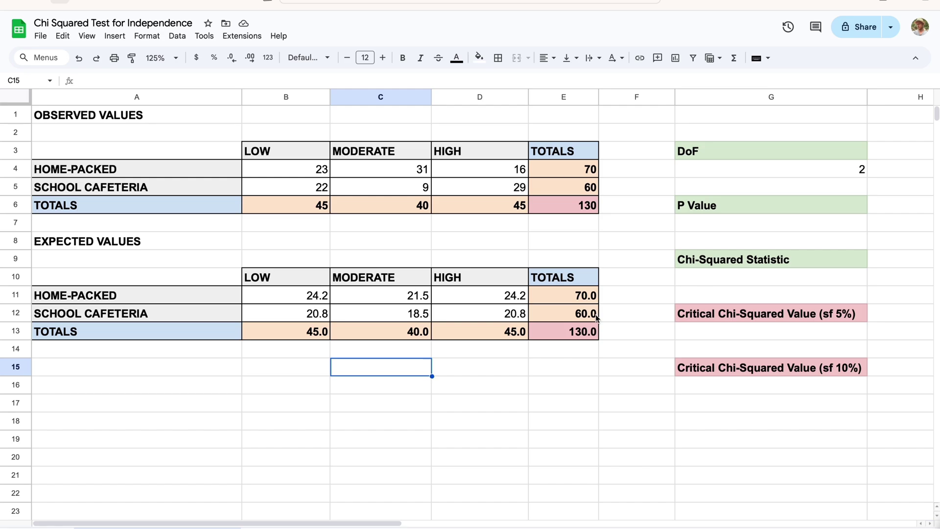
Step: Calculate the P value in G7 with =CHISQ.TEST(B4:D5,B11:D12), comparing the observed and expected ranges
click(770, 223)
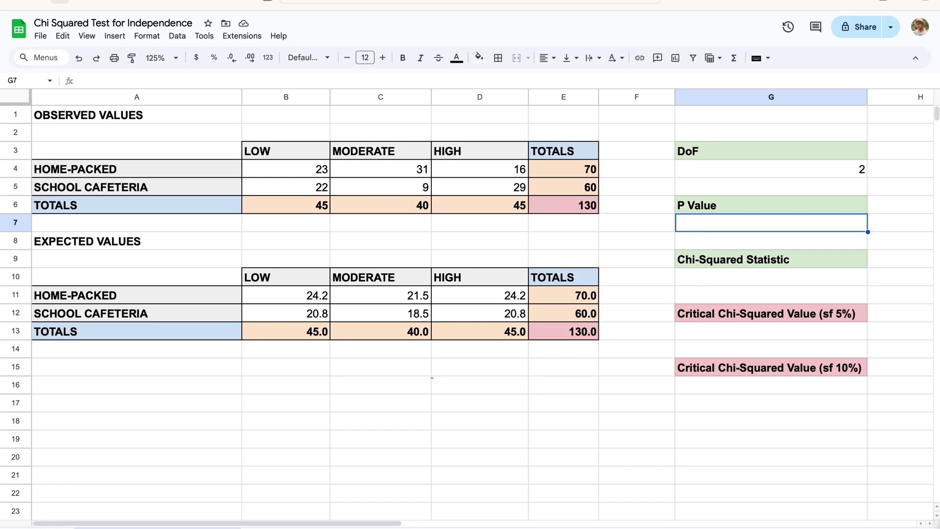
key(Up)
key(Down)
text(=)
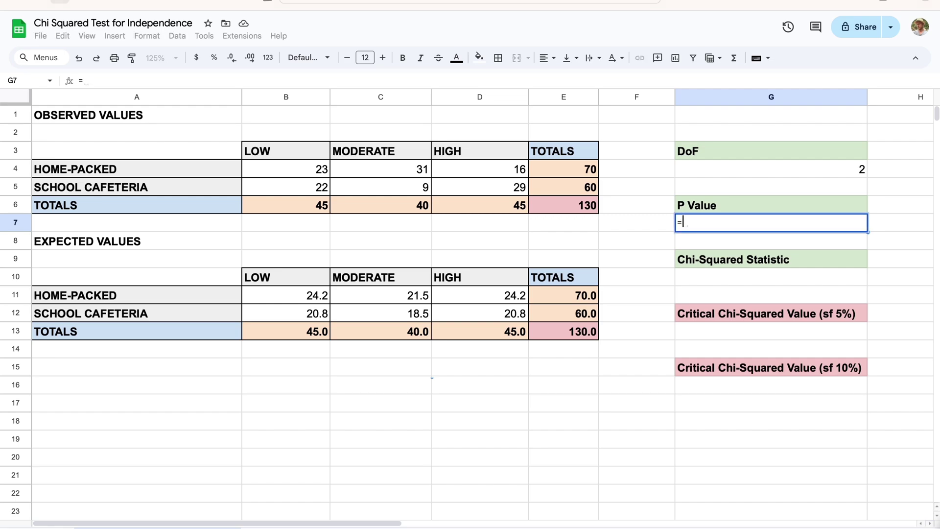
text(chi)
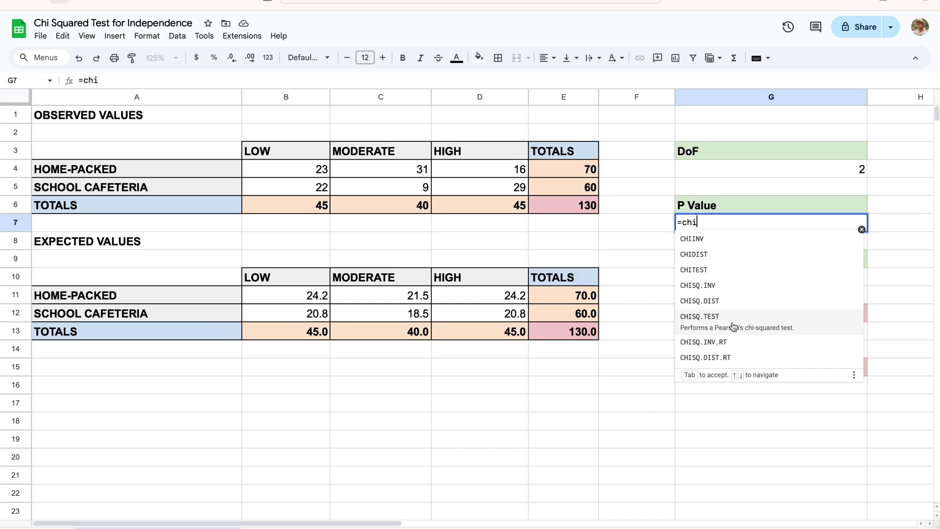
click(733, 327)
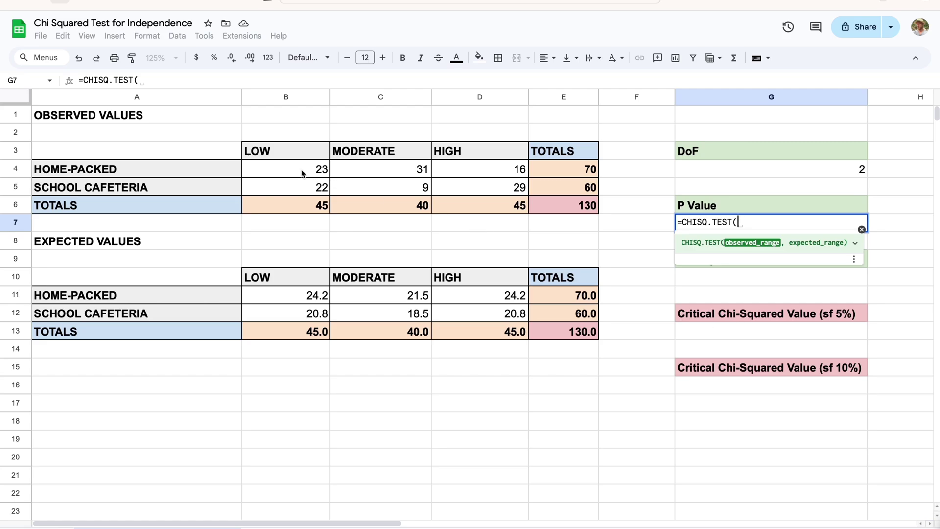
drag(298, 171, 492, 189)
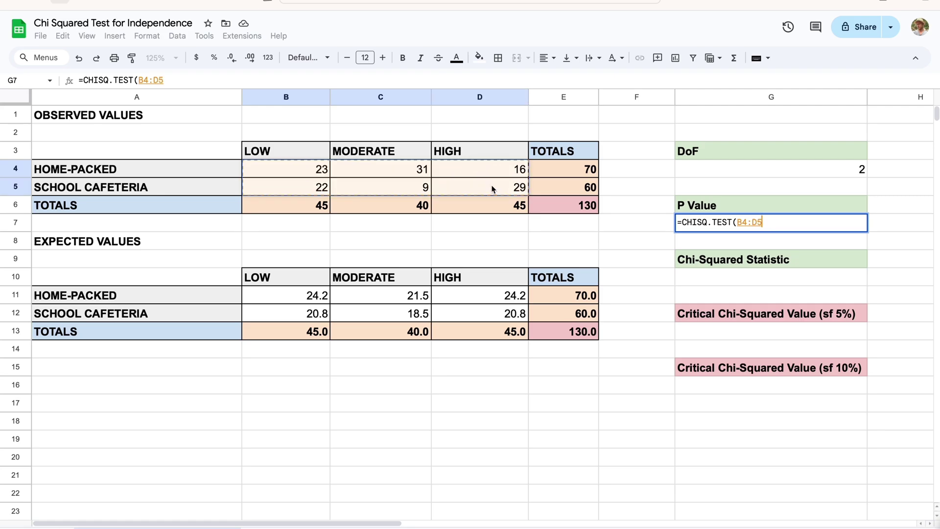
text(,)
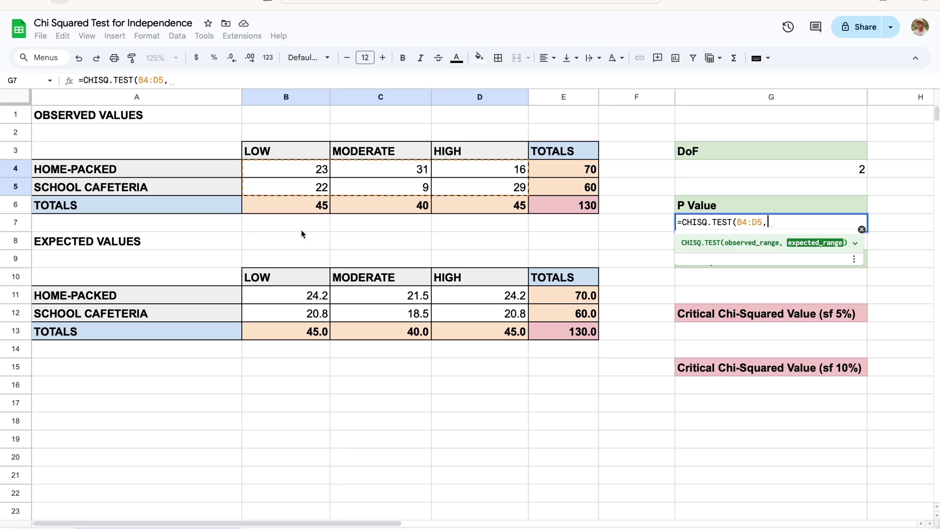
drag(282, 296, 501, 311)
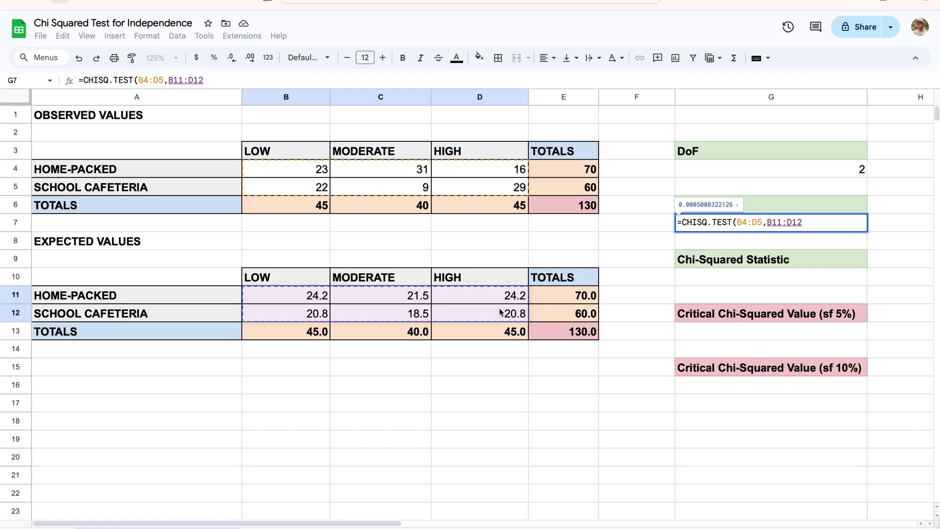
text())
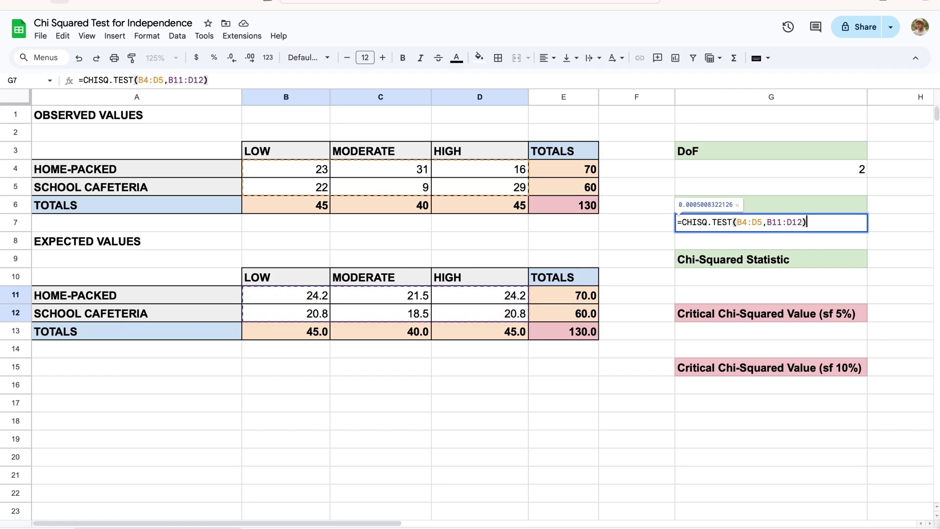
key(Return)
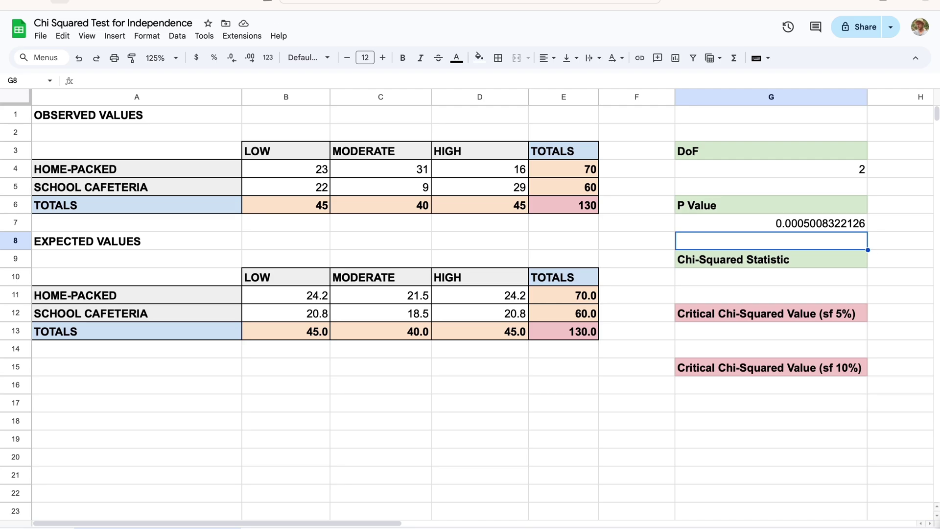
Step: Reduce the P value in G7 to six decimal places
key(Up)
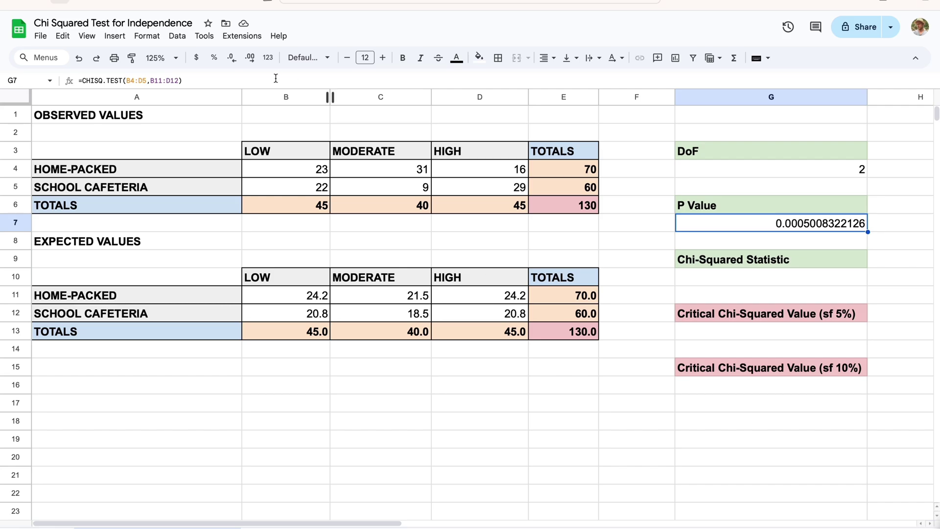
click(231, 59)
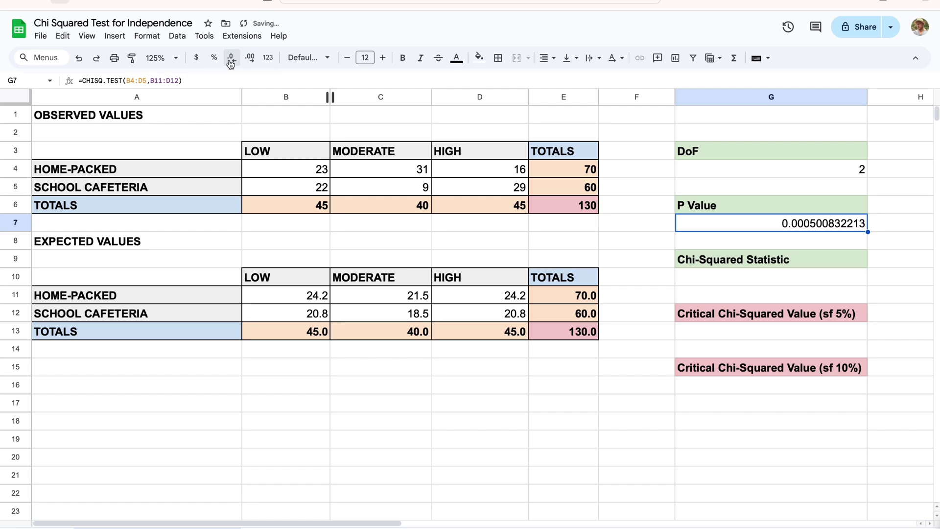
click(231, 59)
click(230, 59)
click(230, 59)
click(231, 58)
click(230, 59)
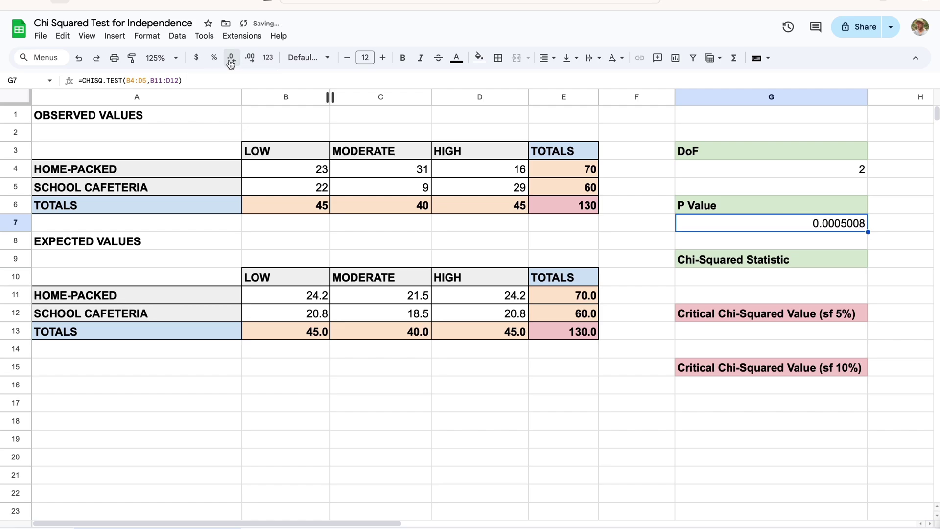
click(230, 59)
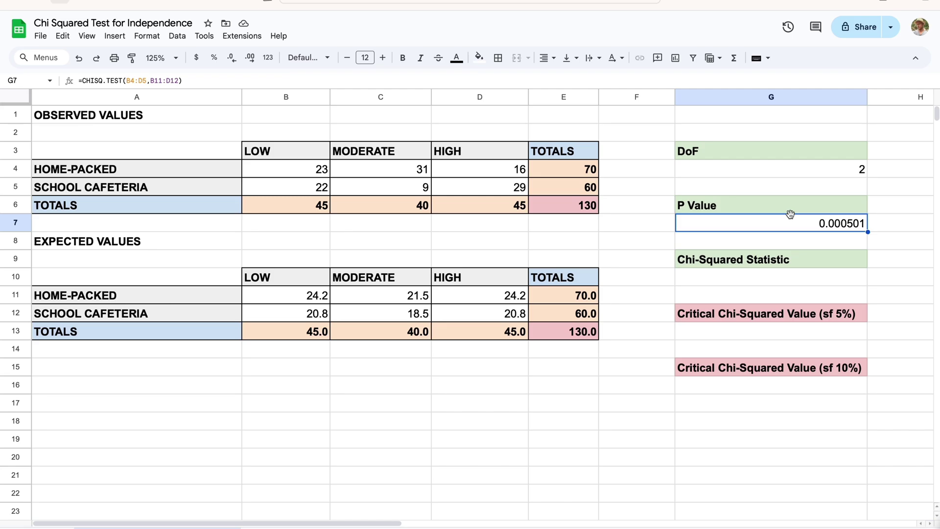
Step: Calculate the chi-squared statistic in G10 with =CHISQ.INV(1-G7,G4), using the P value and the degrees of freedom
key(Down)
key(Down)
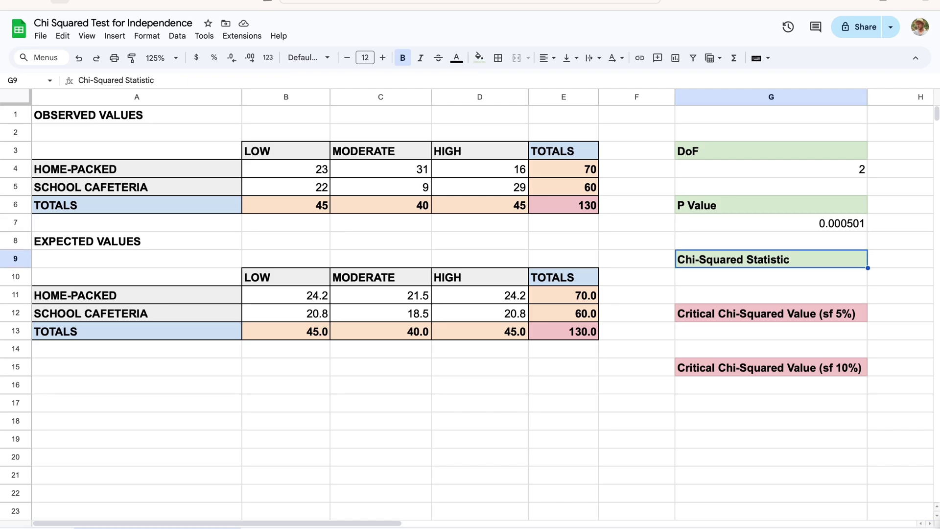
key(Up)
key(Down)
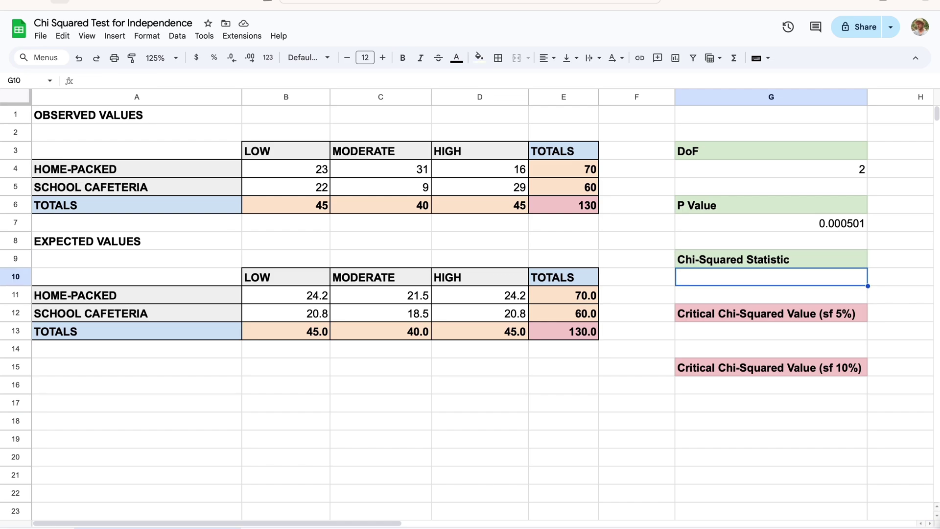
text(=)
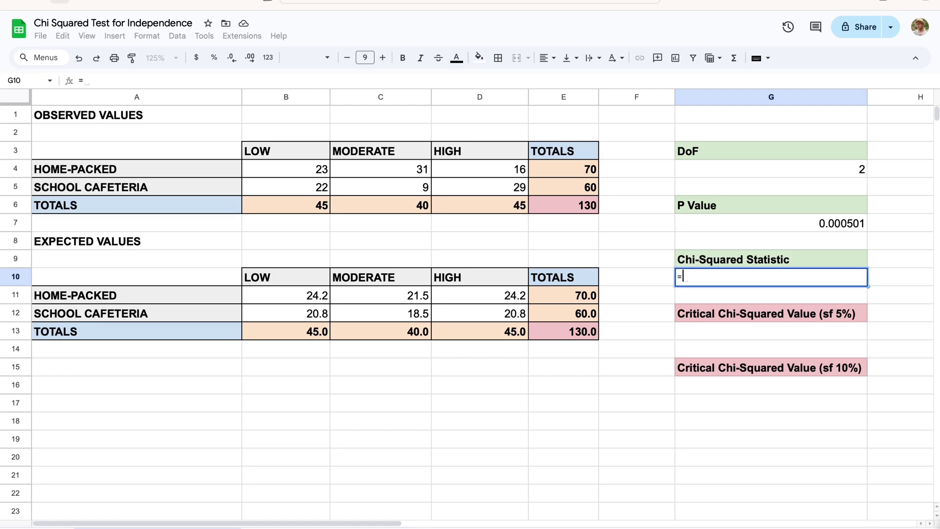
text(chi)
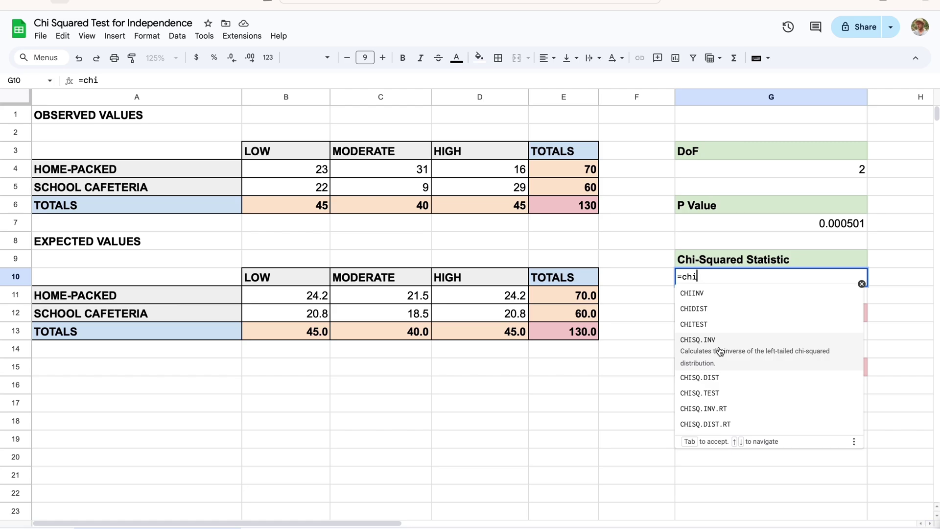
click(720, 351)
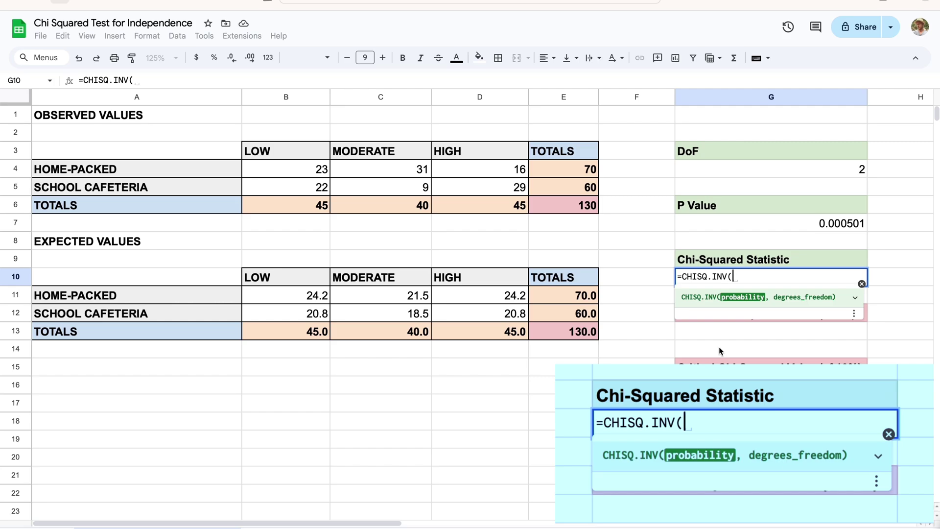
text(1-)
click(838, 225)
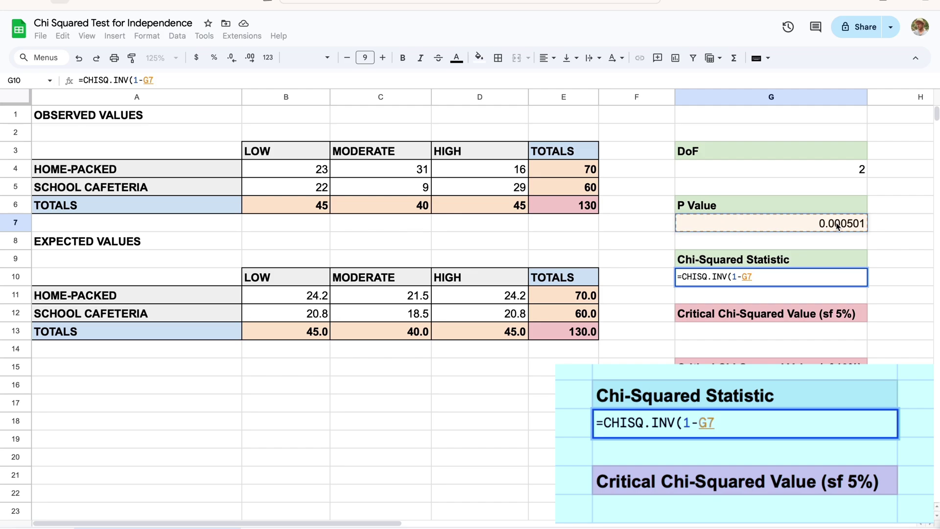
text(,)
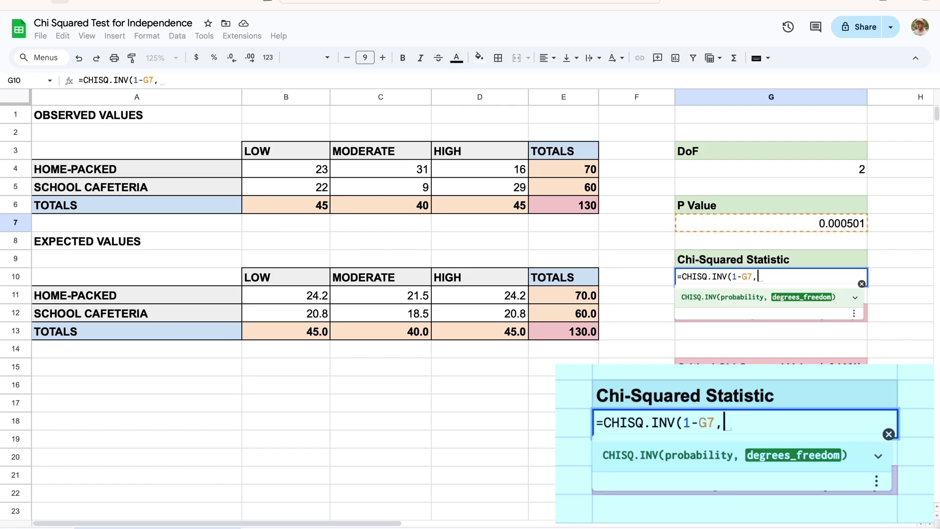
click(841, 174)
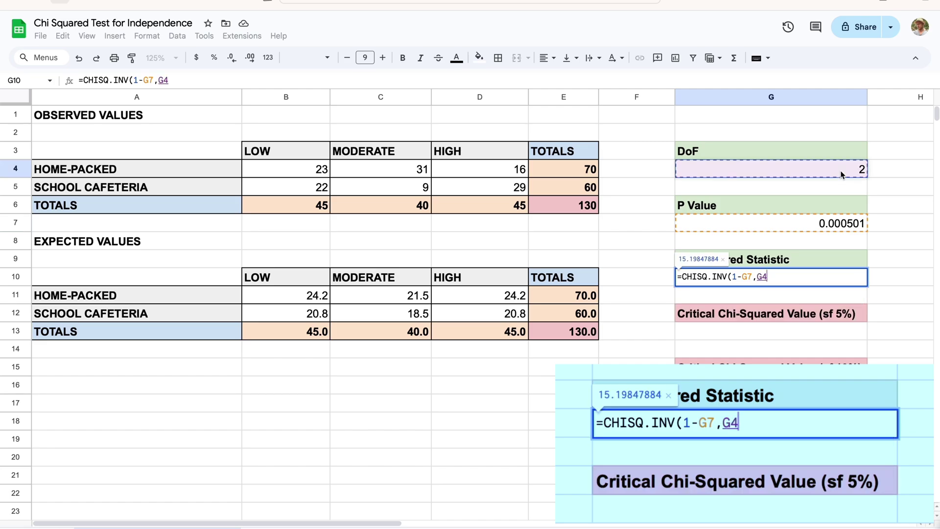
text())
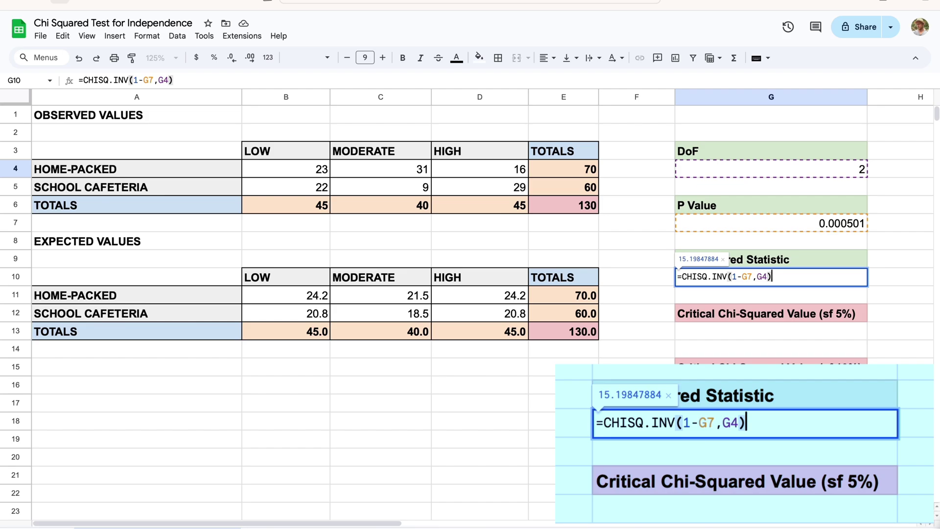
key(Return)
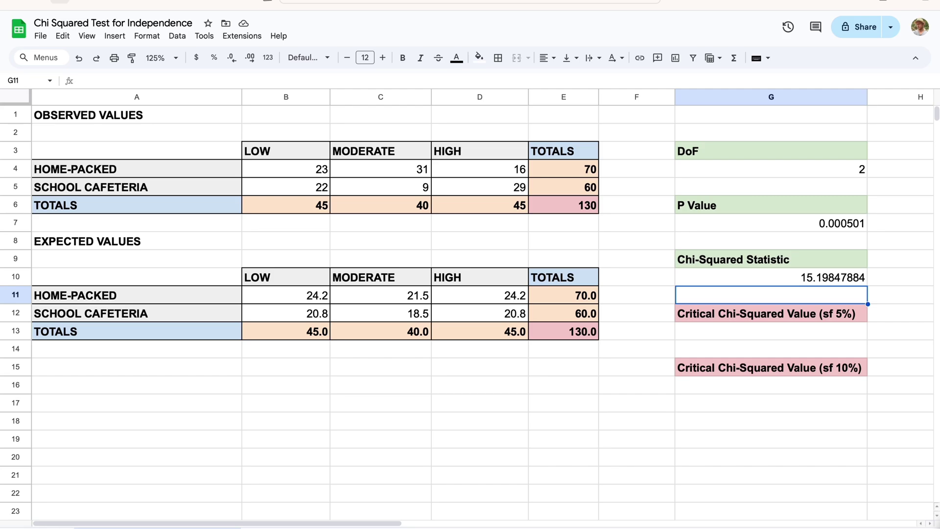
Step: Reduce the chi-squared statistic in G10 to one decimal place
key(Up)
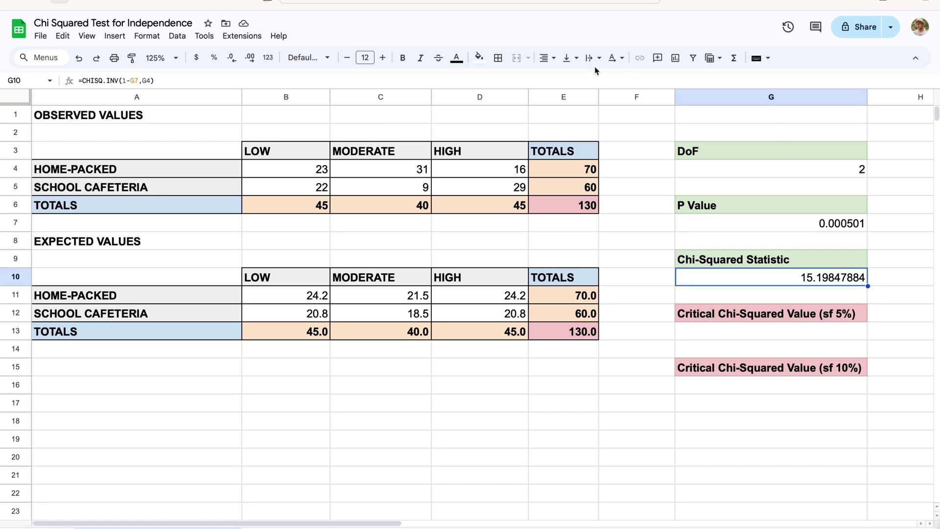
click(234, 59)
click(234, 58)
click(233, 59)
click(234, 59)
click(233, 59)
click(234, 58)
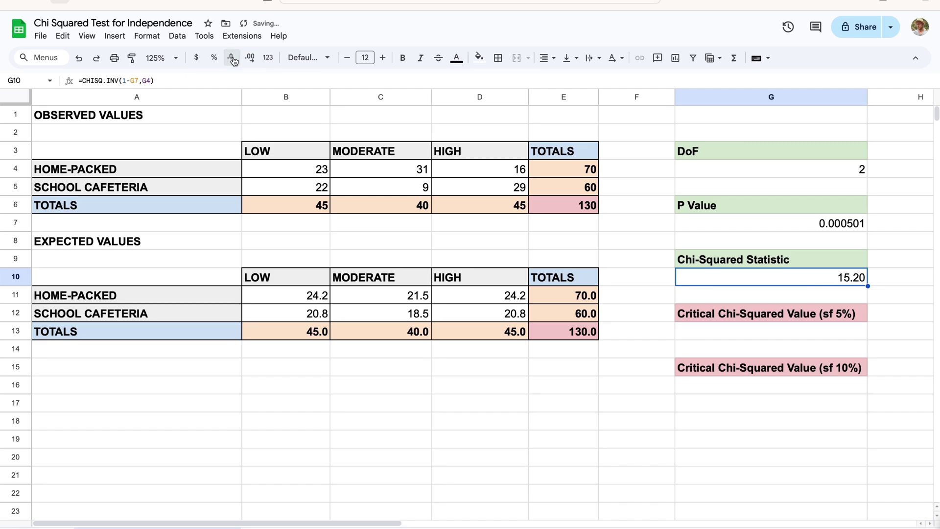
click(233, 58)
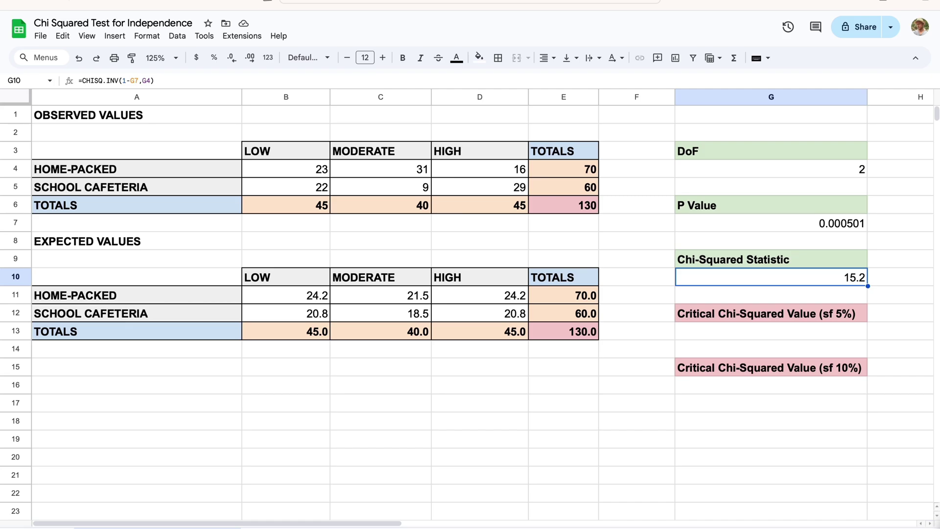
Step: Calculate the 5% critical chi-squared value in G13 with =CHISQ.INV(1-0.05,G4)
key(Down)
key(Down)
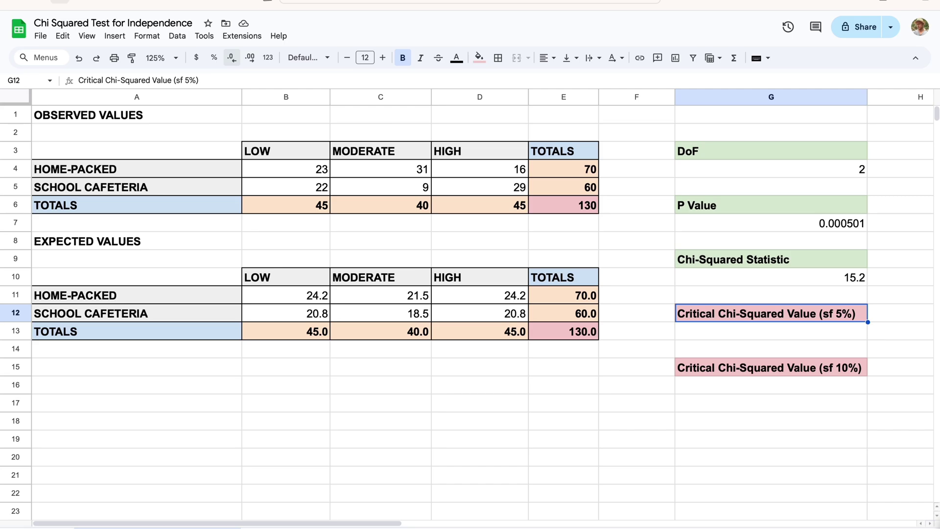
key(Down)
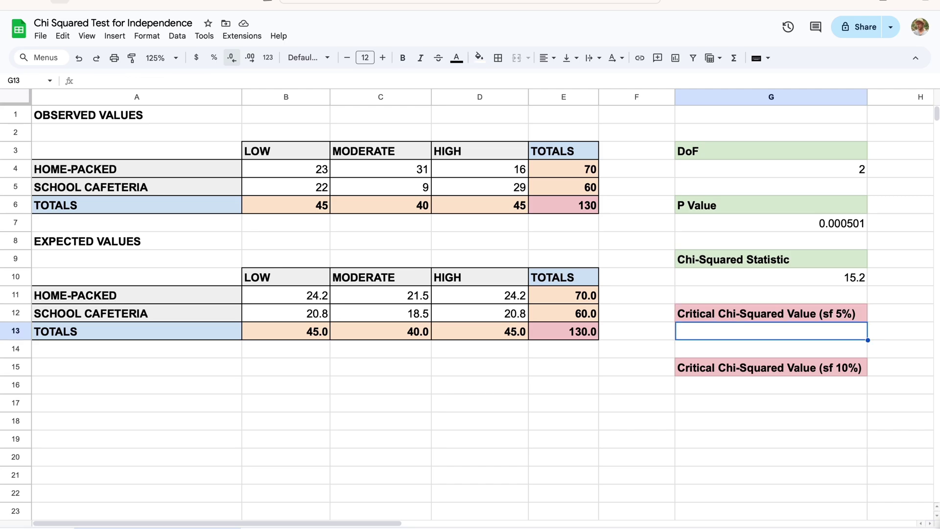
text(=)
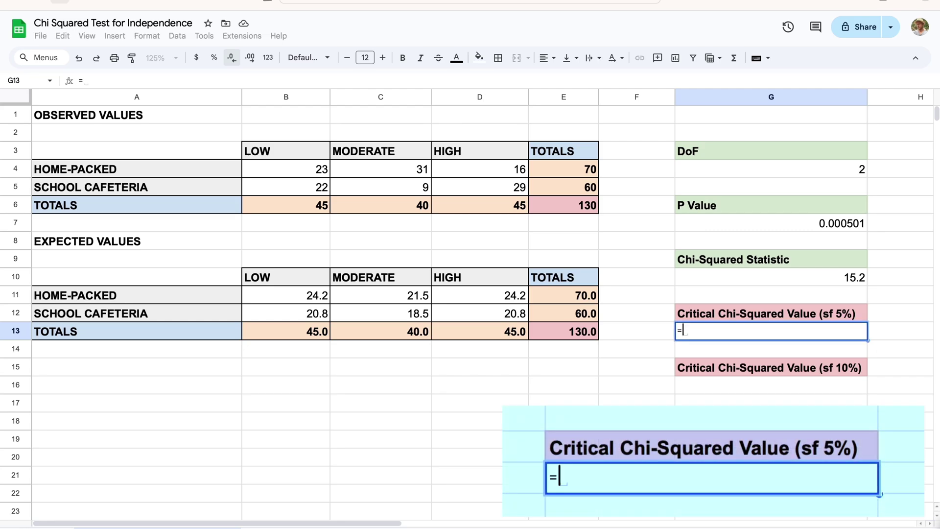
text(chi)
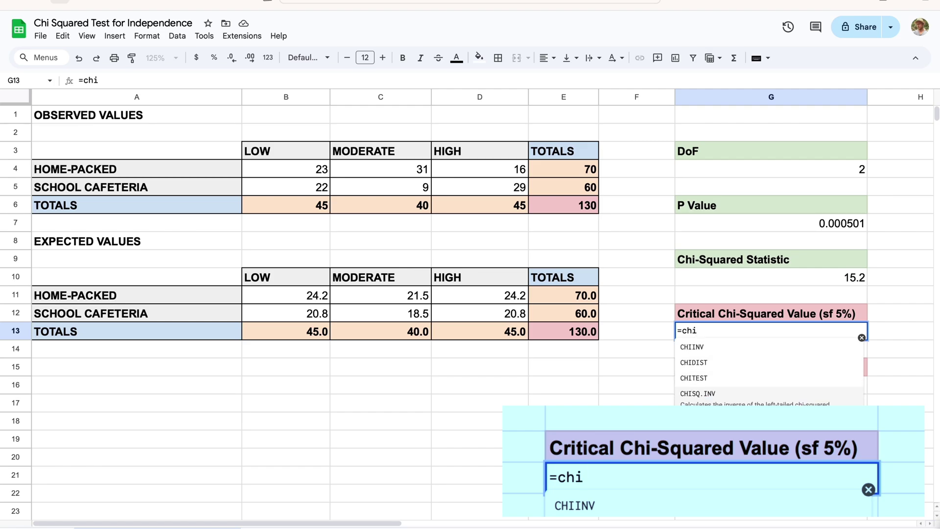
key(Tab)
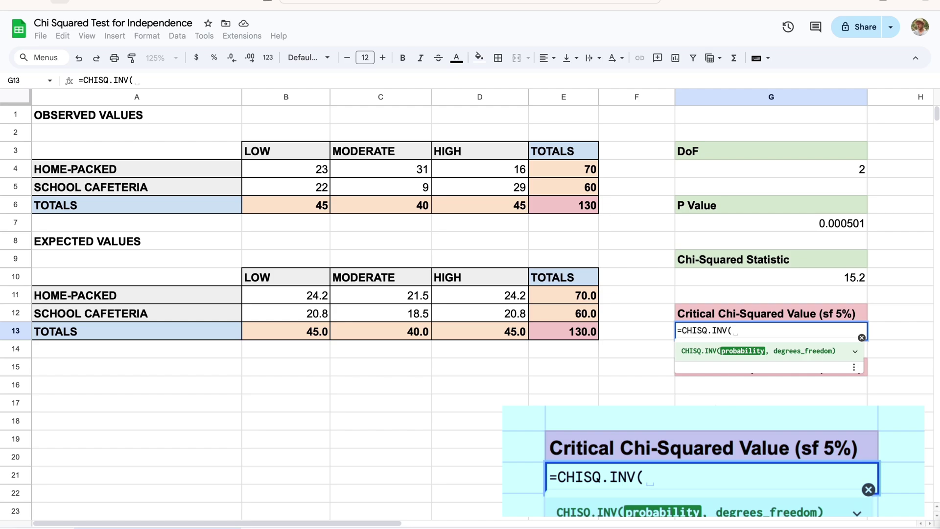
text(1-)
text(0.05,)
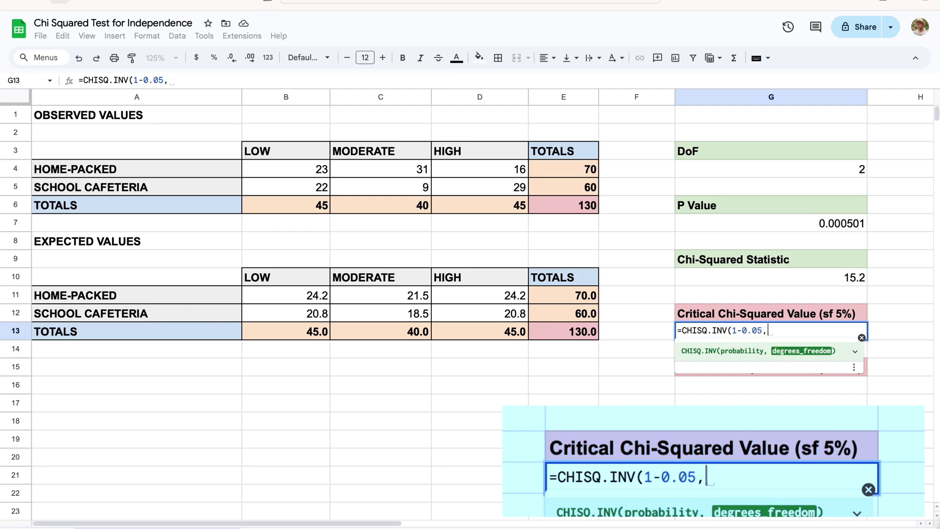
click(835, 168)
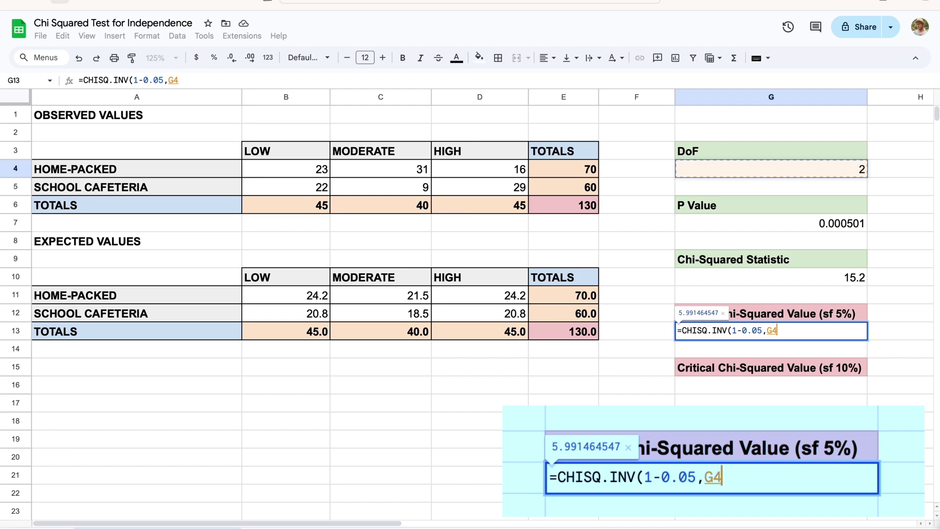
text())
key(Return)
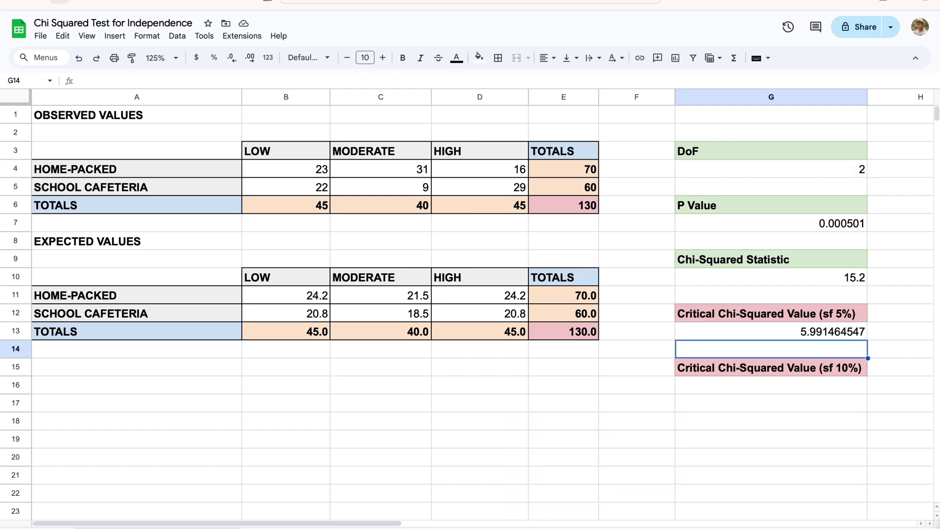
key(Up)
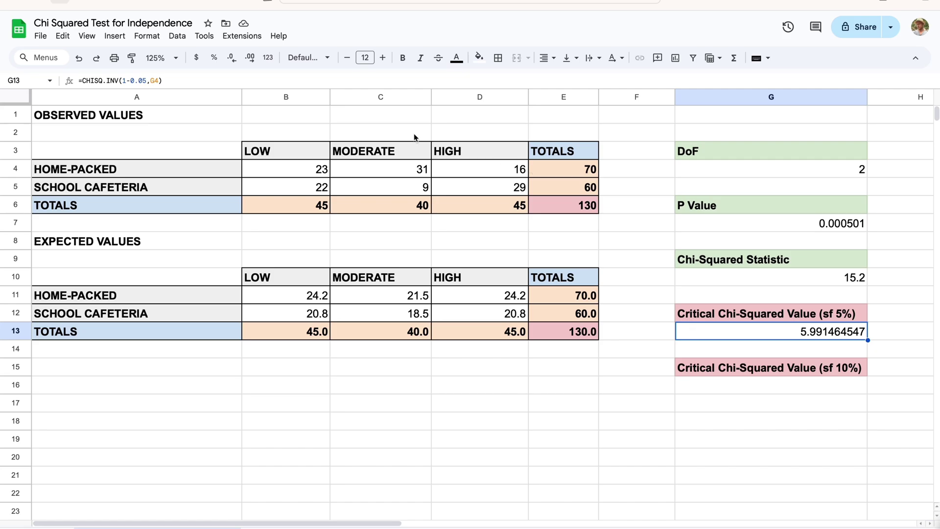
Step: Reduce the 5% critical chi-squared value in G13 to two decimal places
click(230, 62)
click(231, 62)
click(231, 62)
click(230, 62)
click(230, 62)
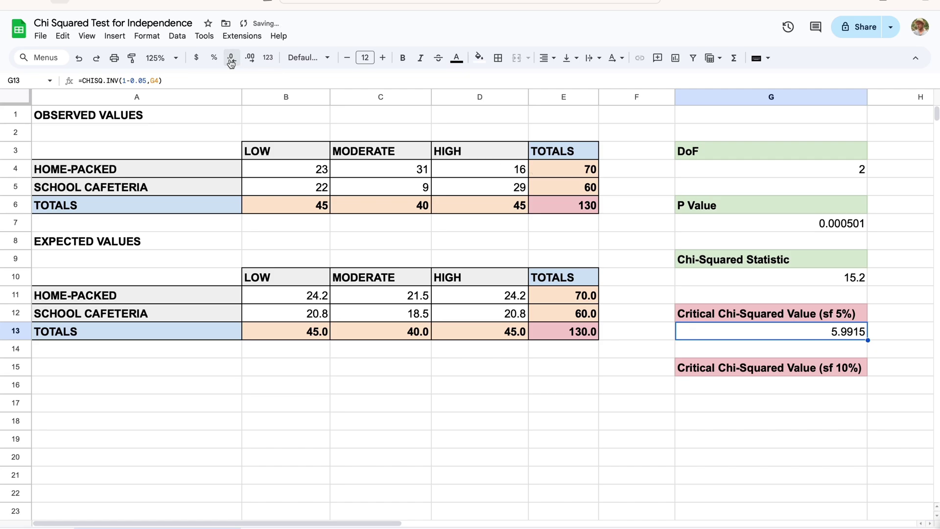
click(231, 62)
click(230, 62)
click(807, 347)
key(Up)
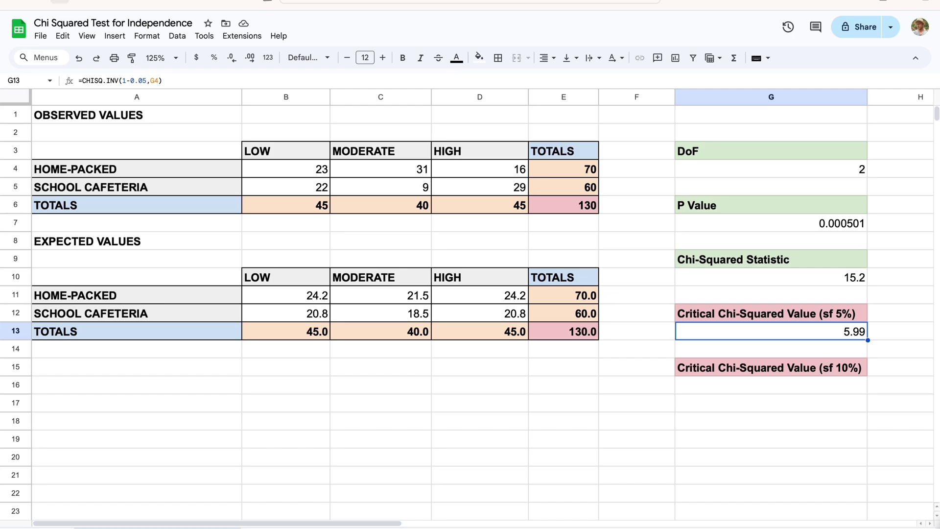
Step: Calculate the 10% critical chi-squared value in G16 with =CHISQ.INV(1-0.1,G4), using the degrees of freedom
key(Down)
key(Down)
key(Down)
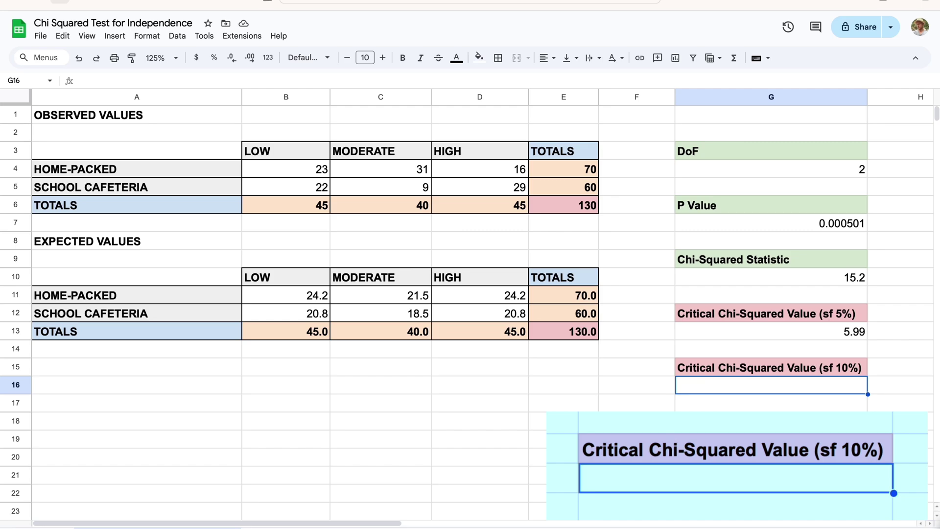
text(=chi)
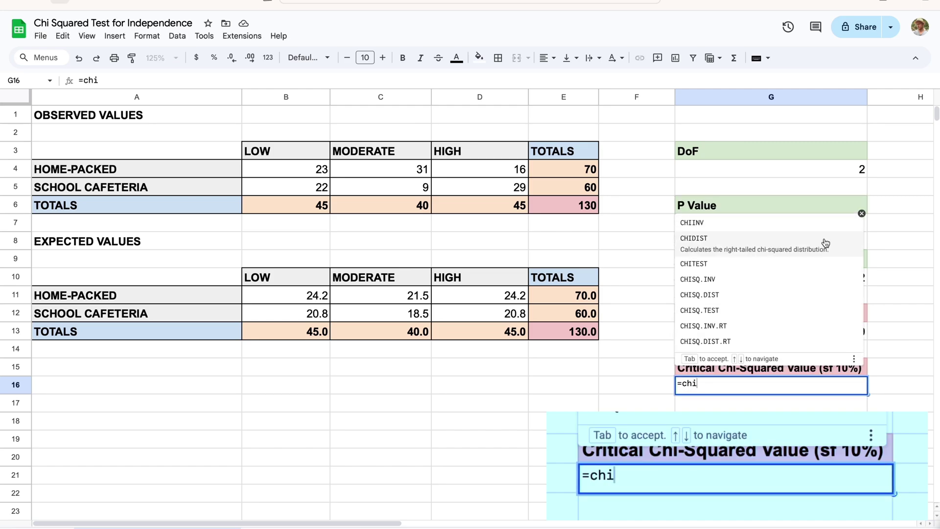
click(718, 278)
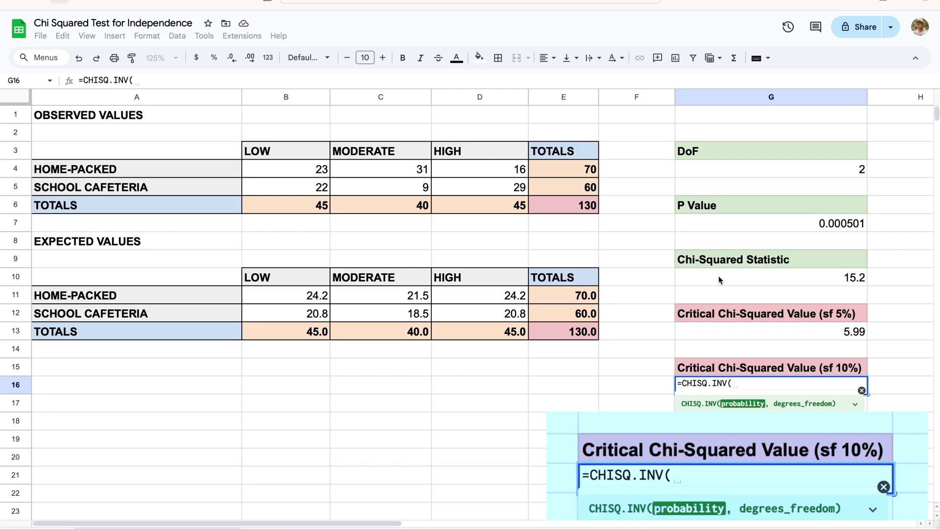
text(1-0)
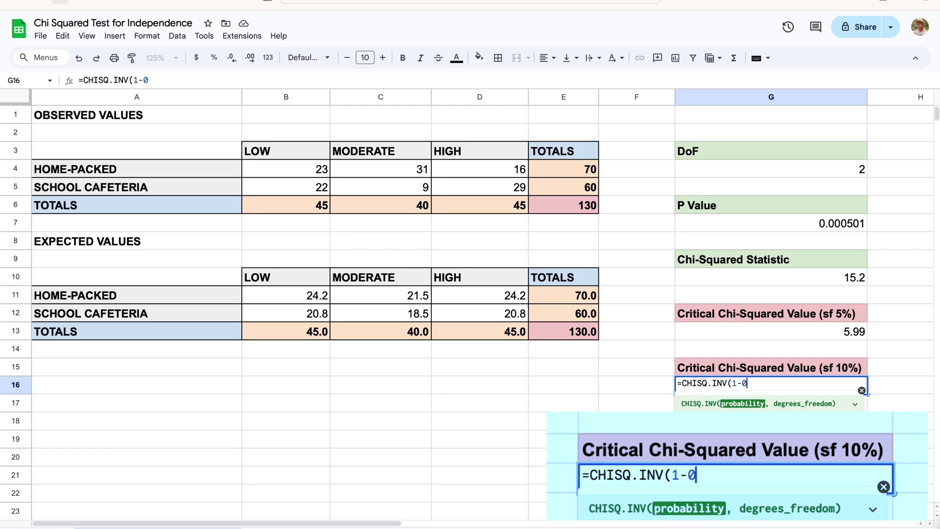
text(.1,)
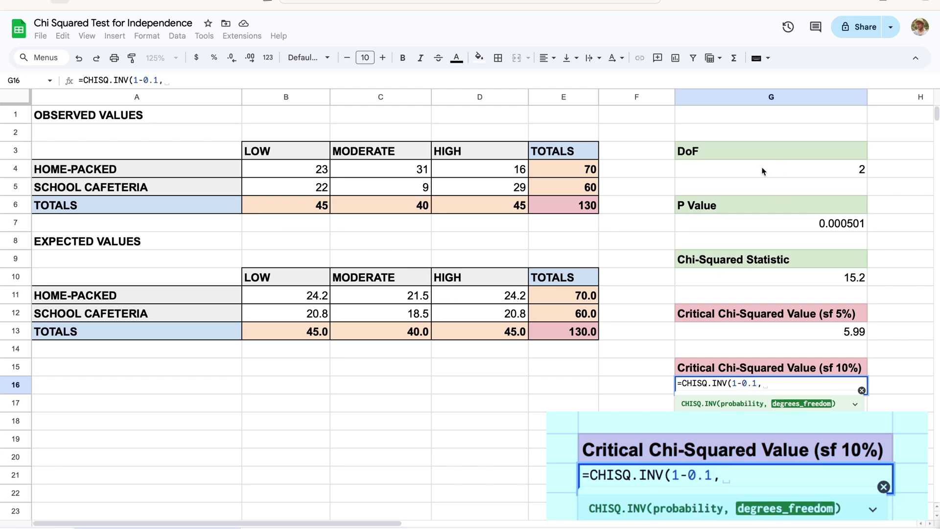
click(833, 168)
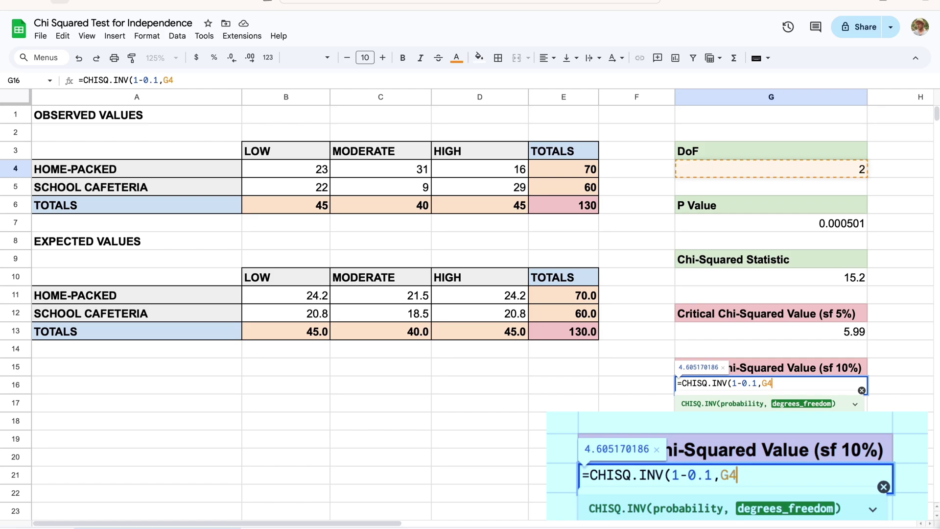
text())
key(Return)
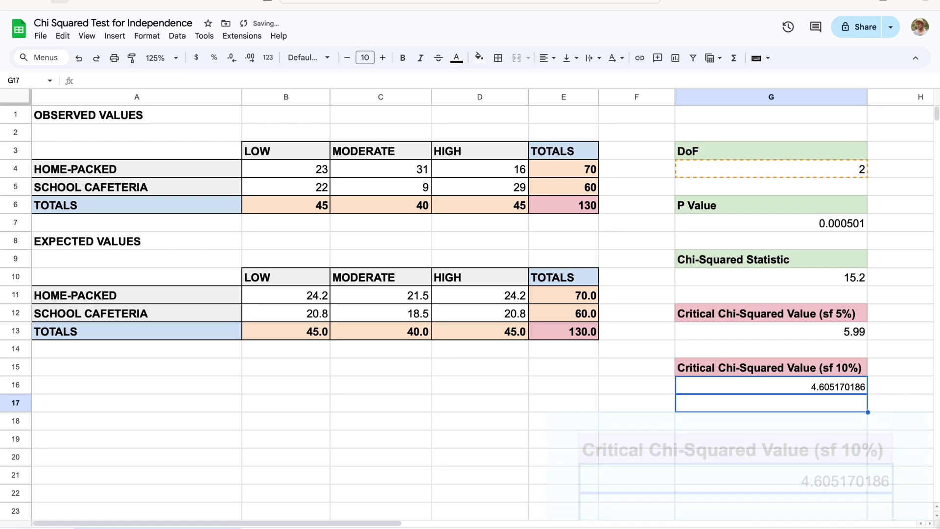
Step: Reduce the 10% critical chi-squared value in G16 to two decimal places
key(Up)
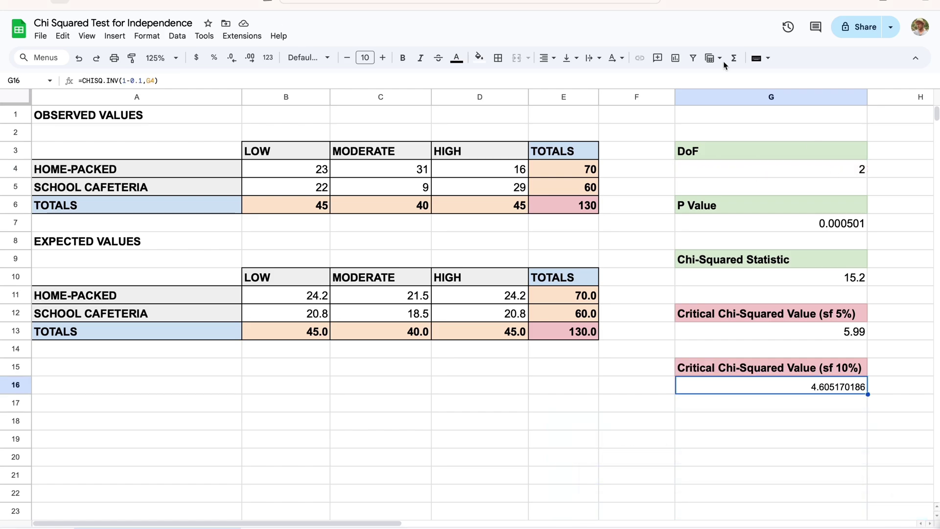
click(234, 56)
click(235, 55)
click(235, 56)
click(235, 56)
click(234, 56)
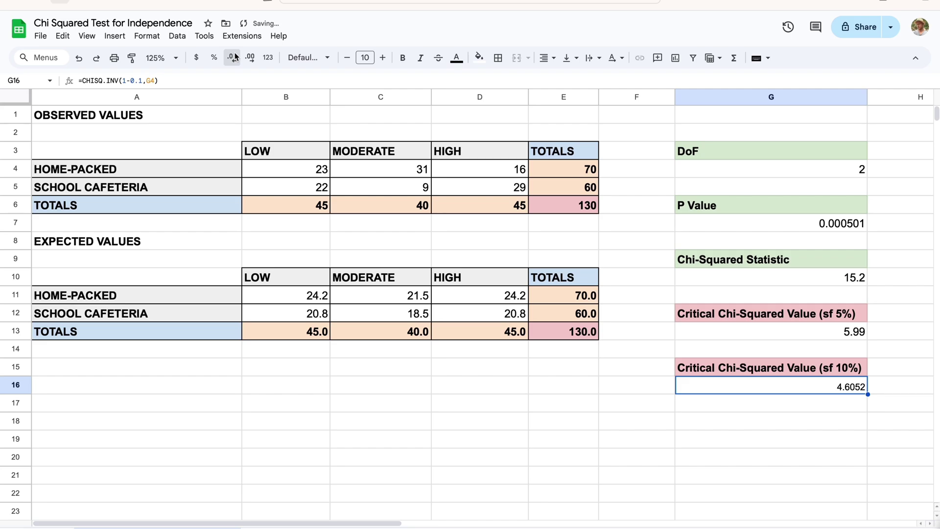
click(234, 56)
click(235, 56)
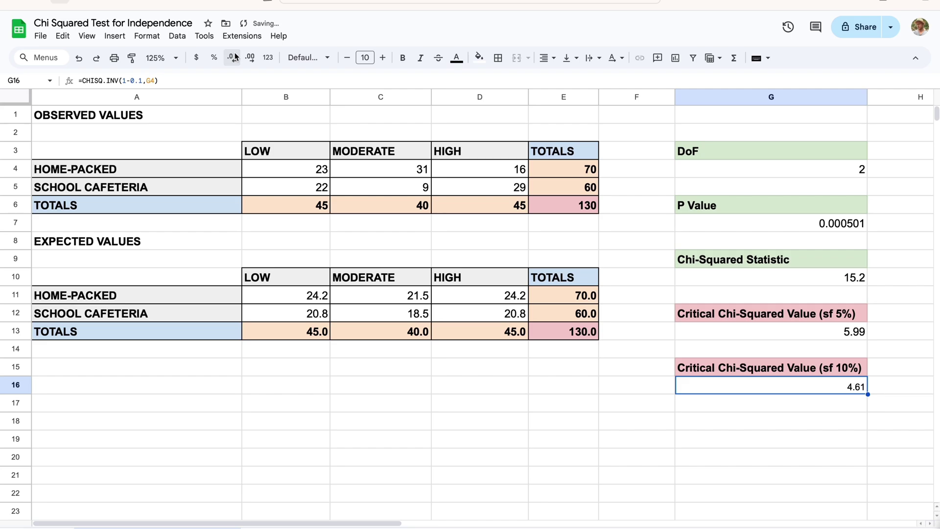